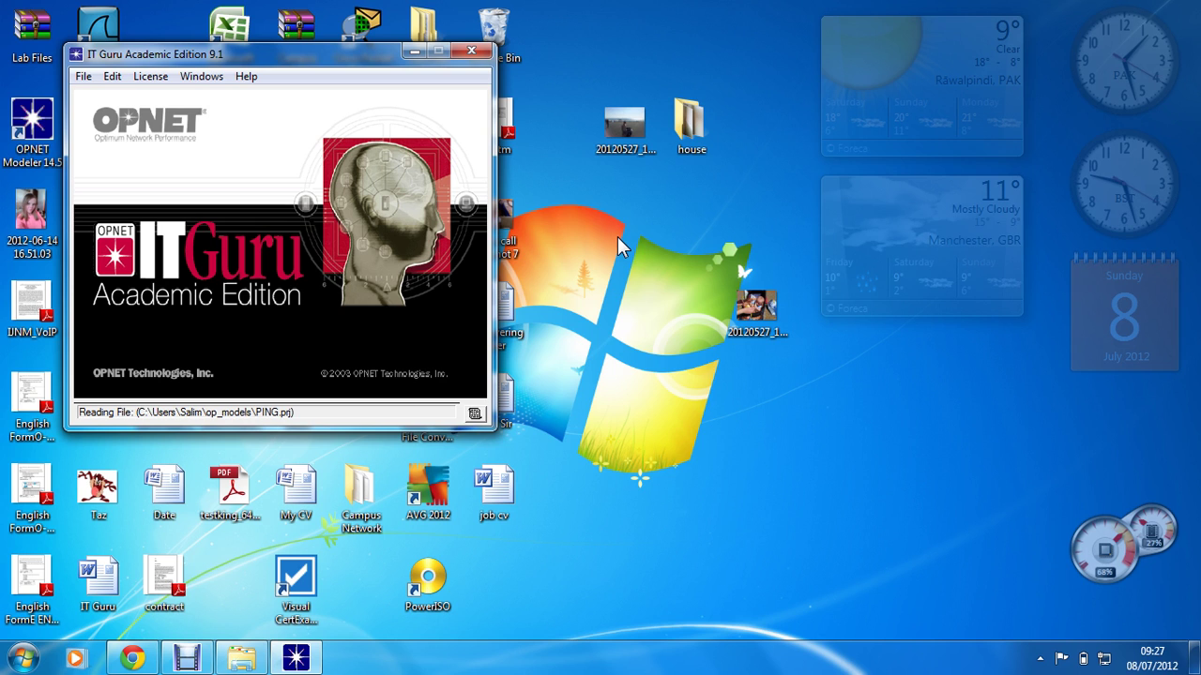
Bring up the Open Project dialog listing saved projects such as LANs and OSPF
left_click(92, 77)
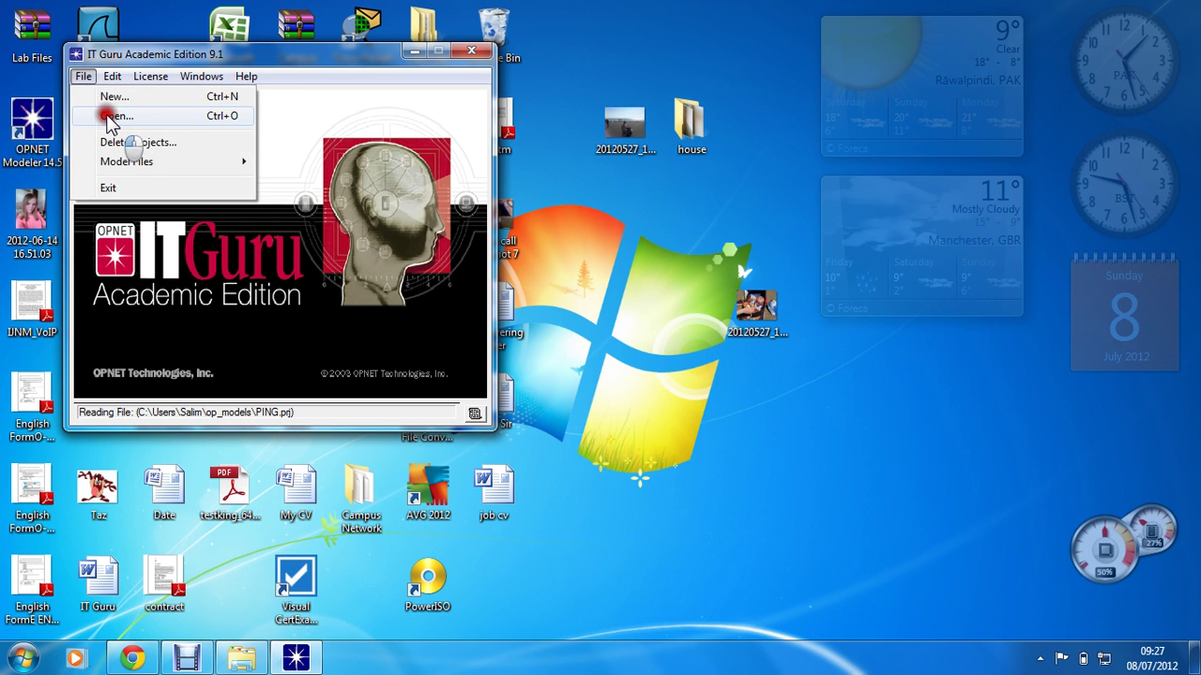
left_click(112, 115)
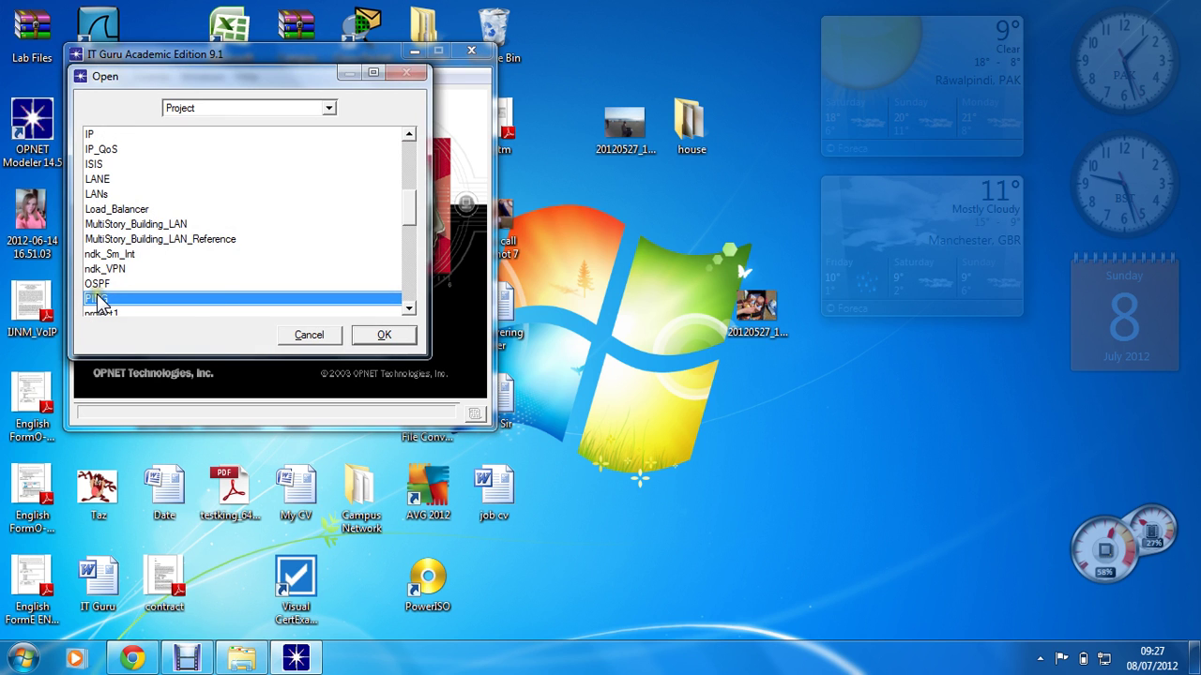
Open the PING project and maximize its window to show the smooth_network network
left_click(386, 336)
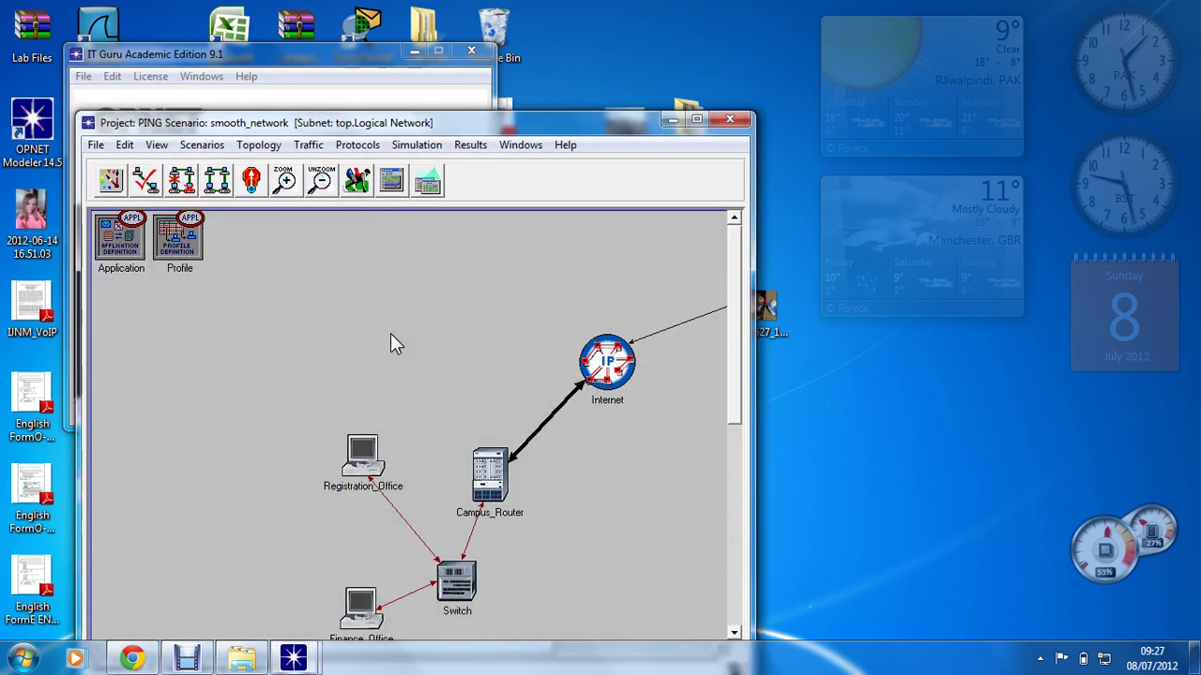
double_click(460, 129)
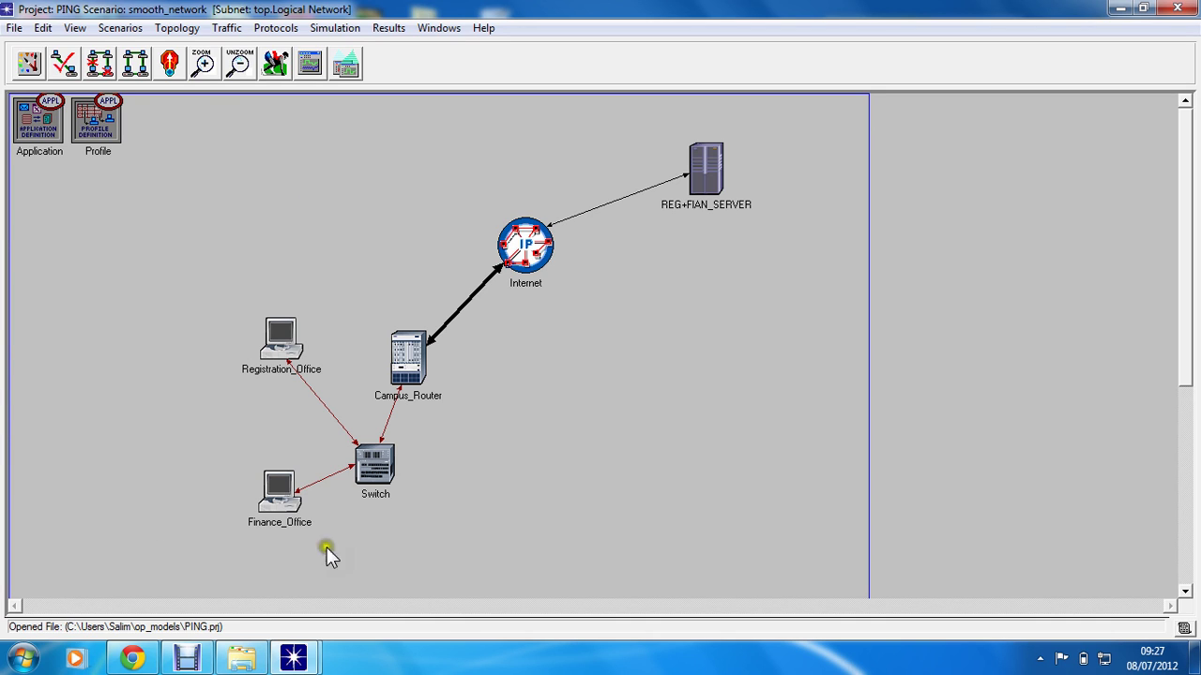
left_click(413, 359)
right_click(25, 126)
left_click(56, 133)
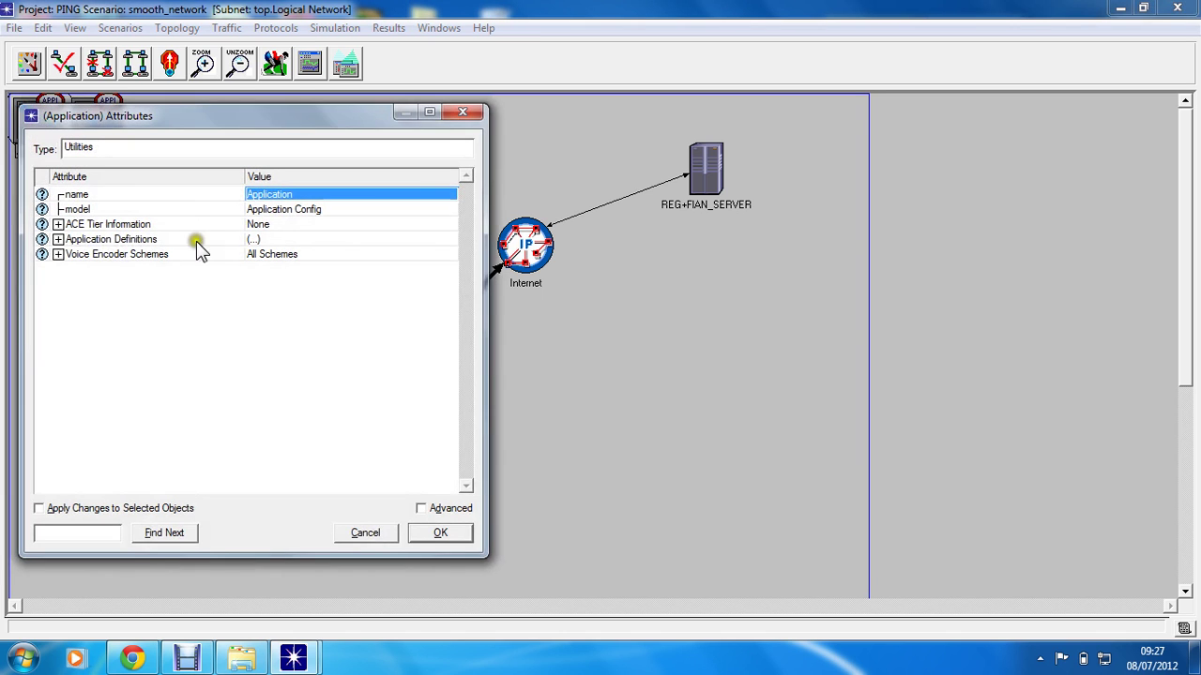
left_click(57, 239)
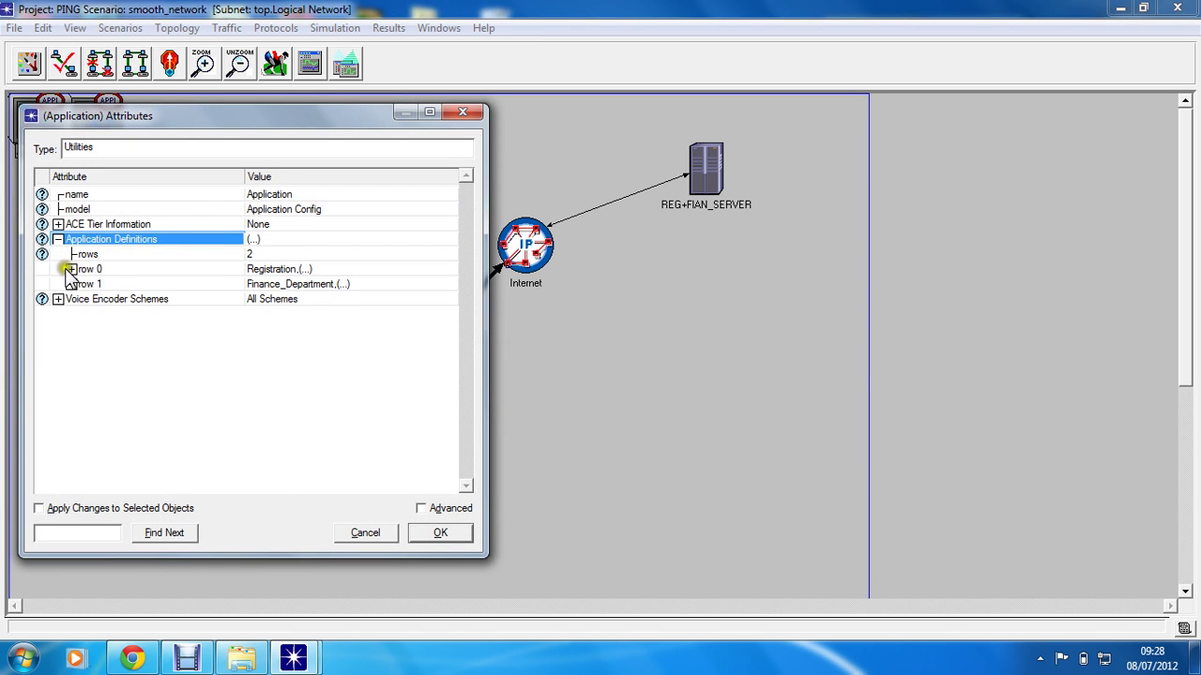
left_click(71, 270)
left_click(84, 299)
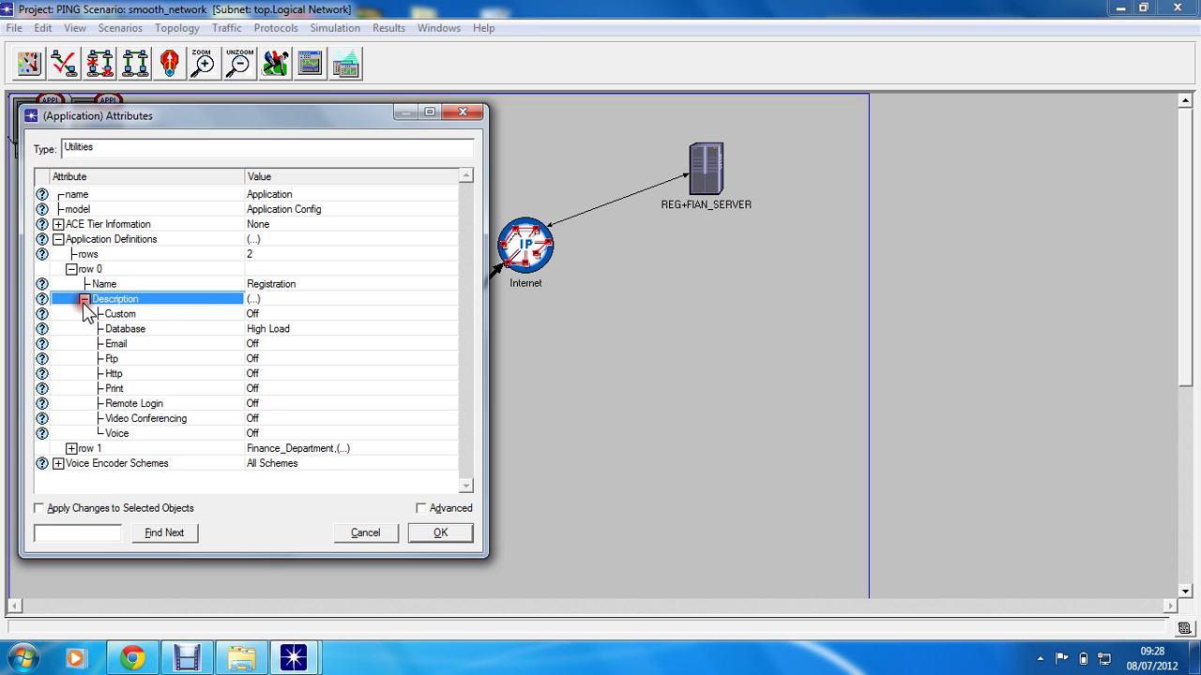
left_click(70, 448)
left_click(84, 471)
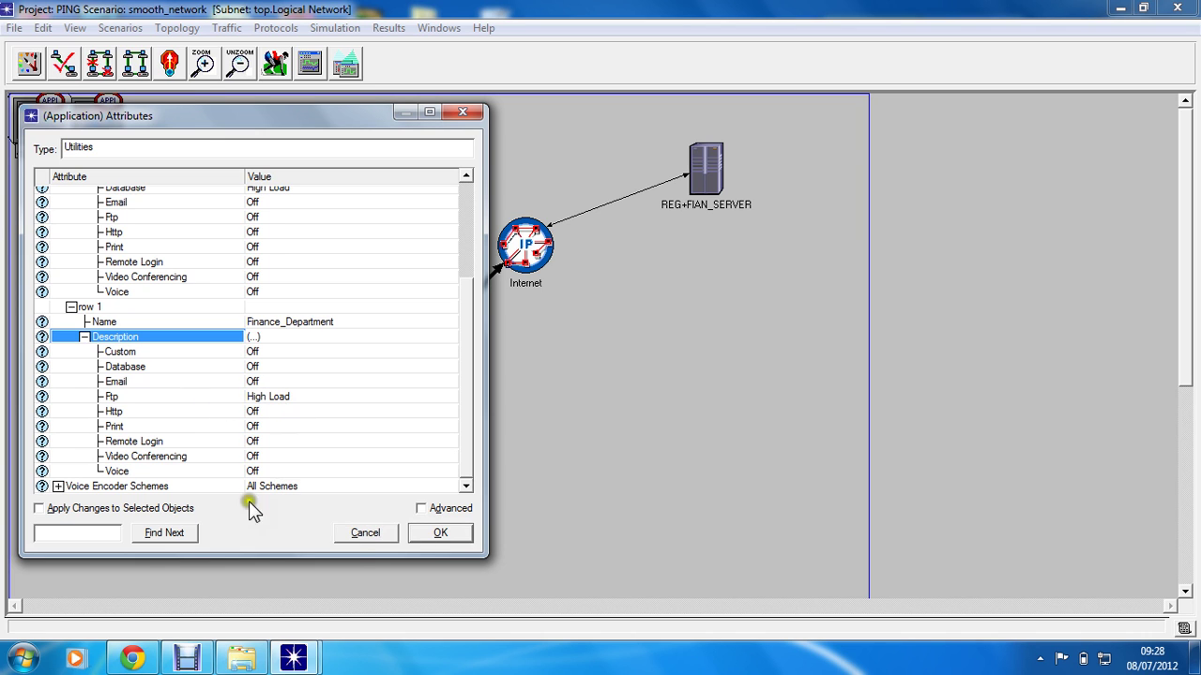
left_click(450, 534)
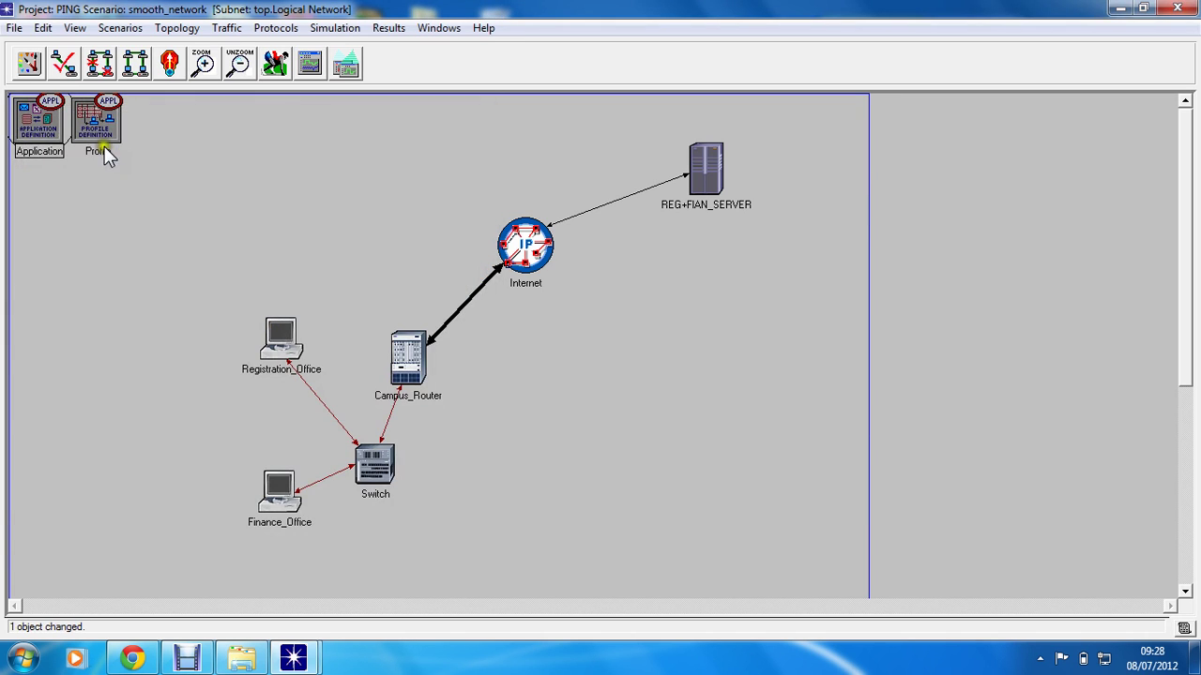
right_click(105, 147)
left_click(120, 156)
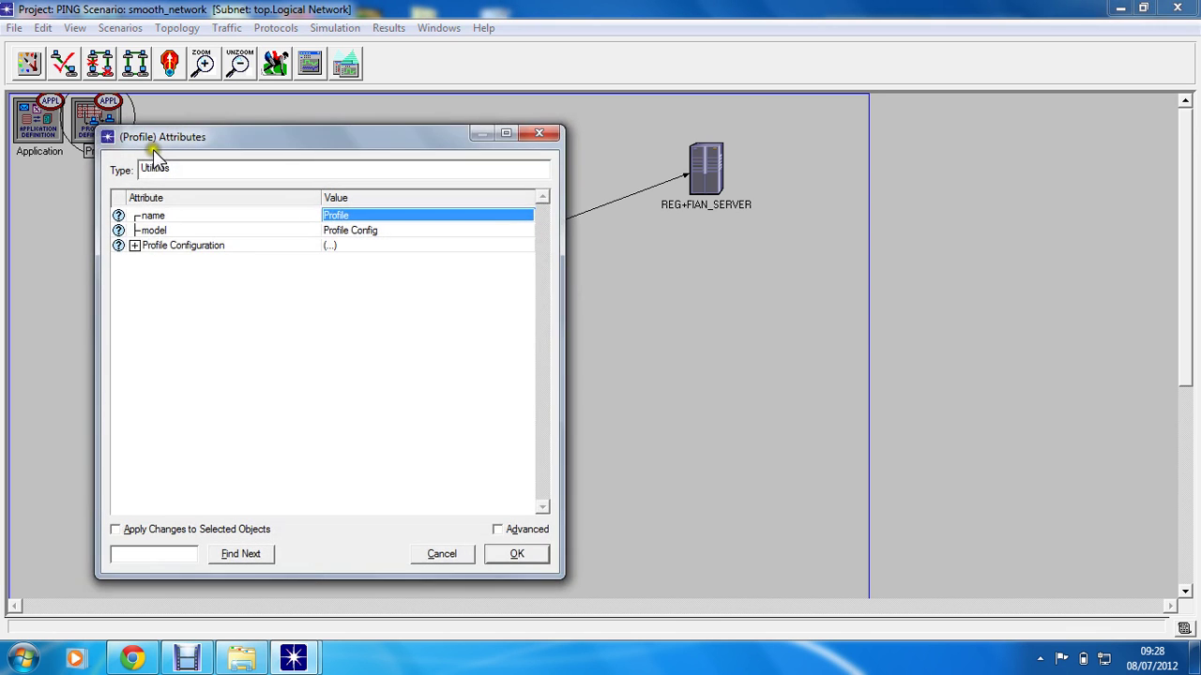
left_click_drag(157, 144, 450, 40)
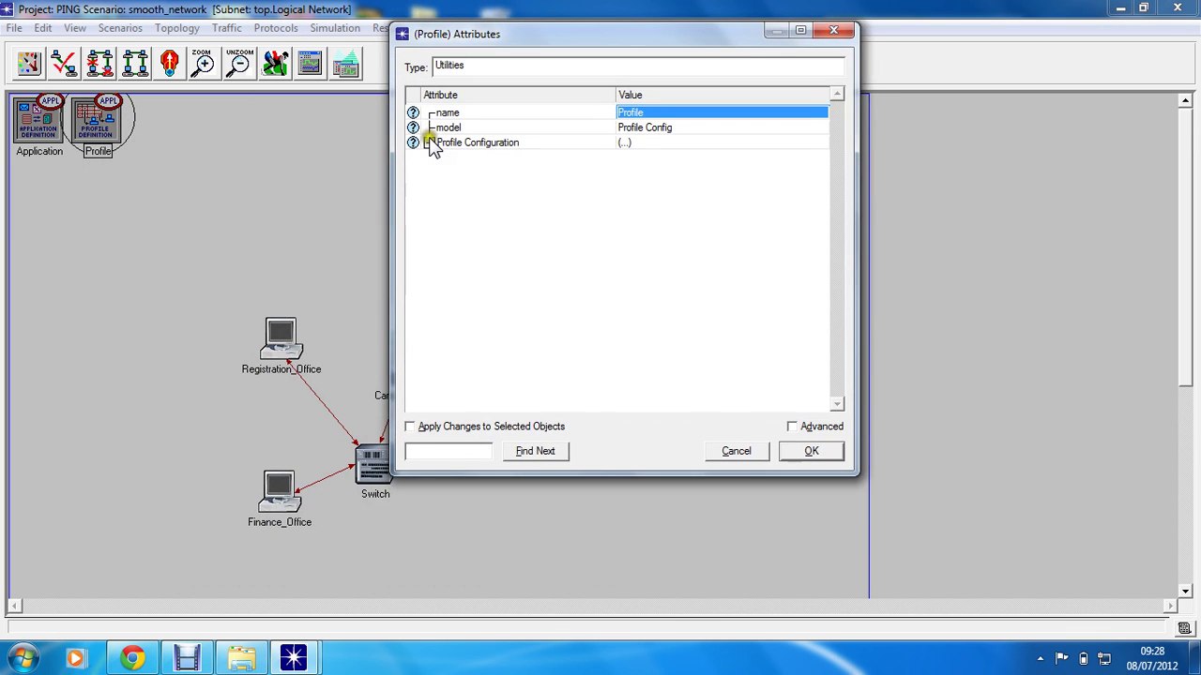
left_click(429, 142)
left_click(442, 172)
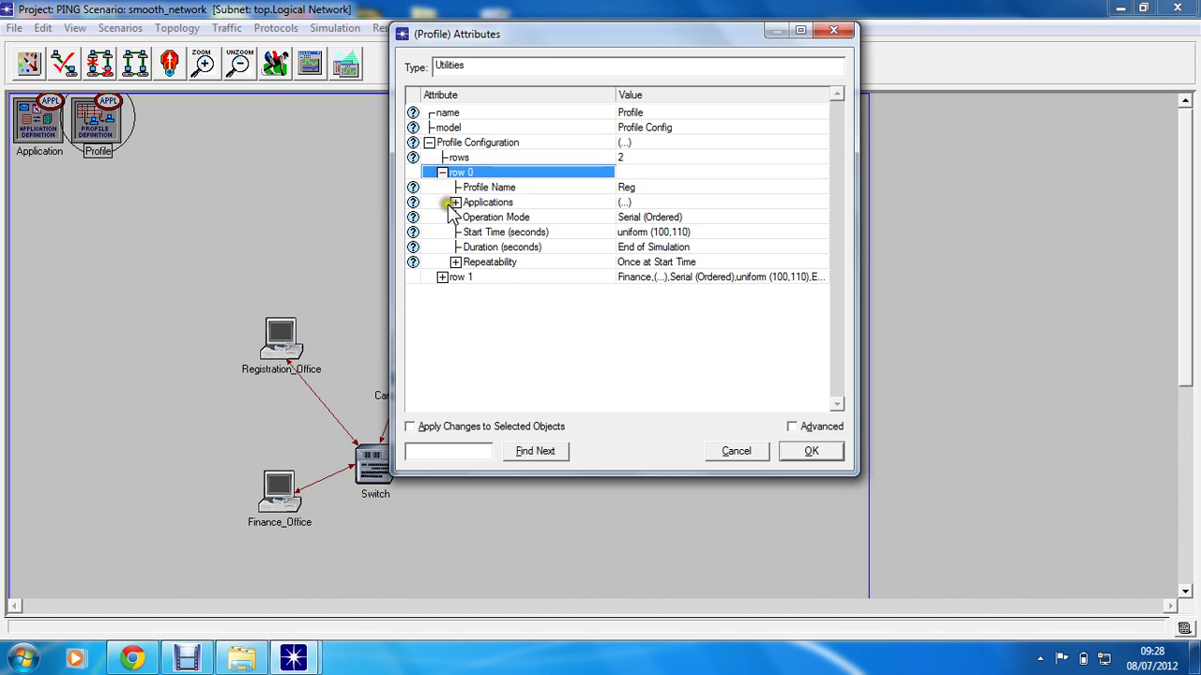
left_click(455, 201)
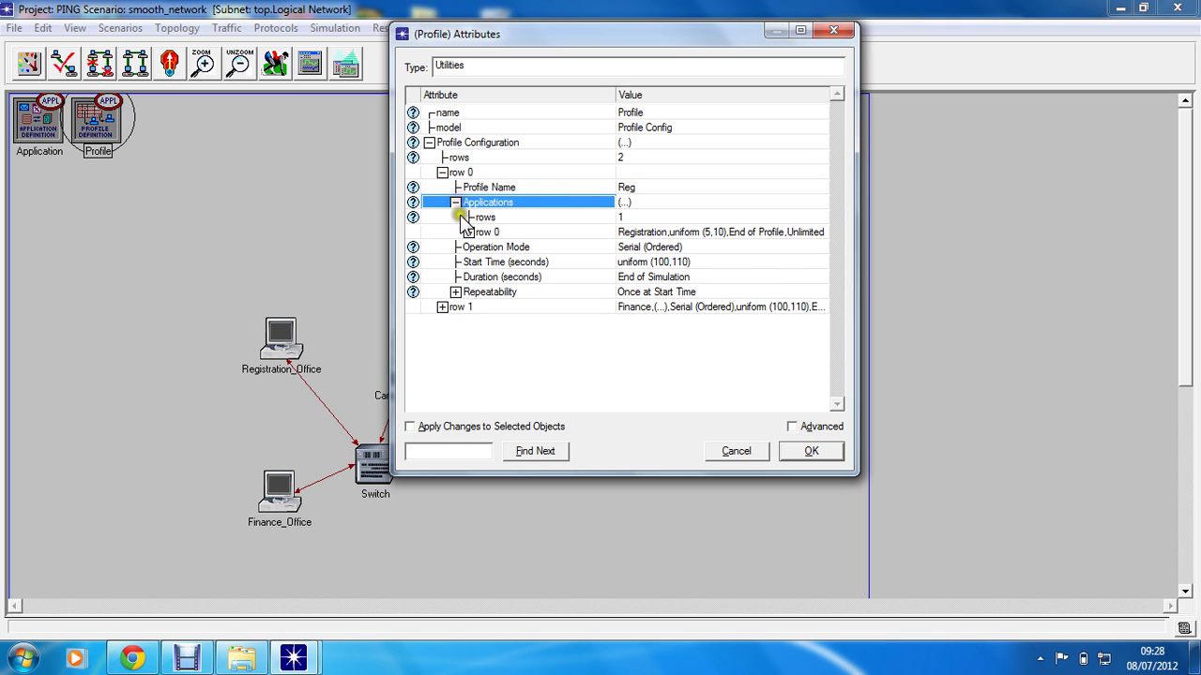
left_click(468, 231)
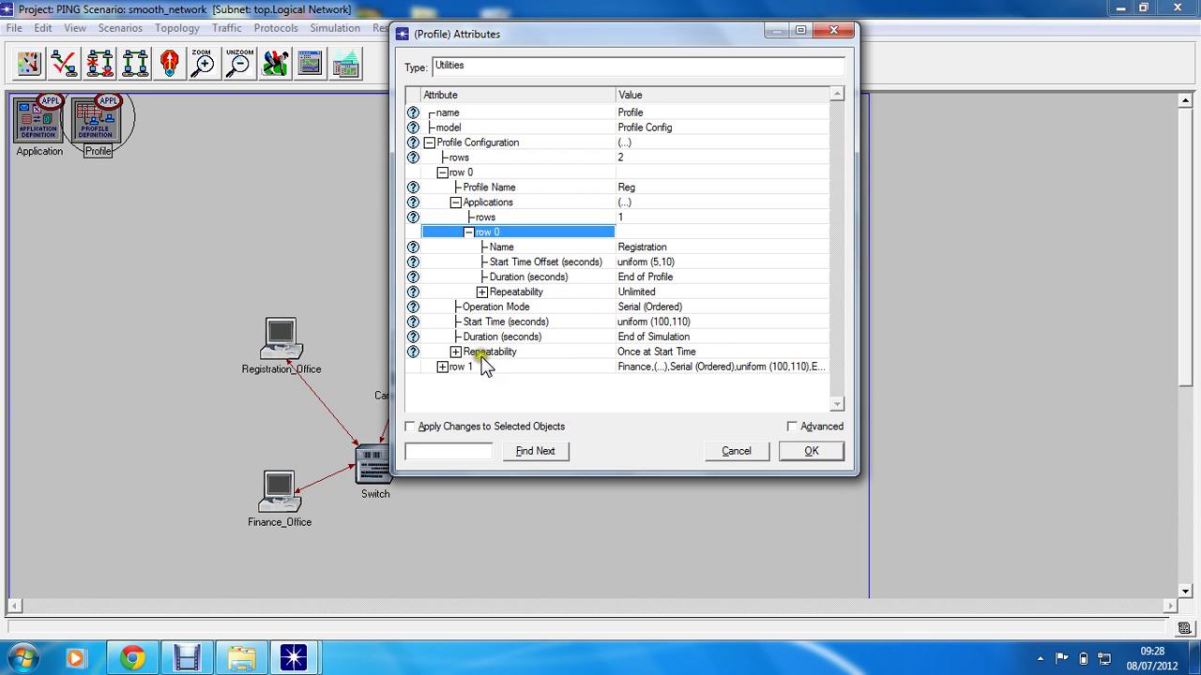
left_click(441, 367)
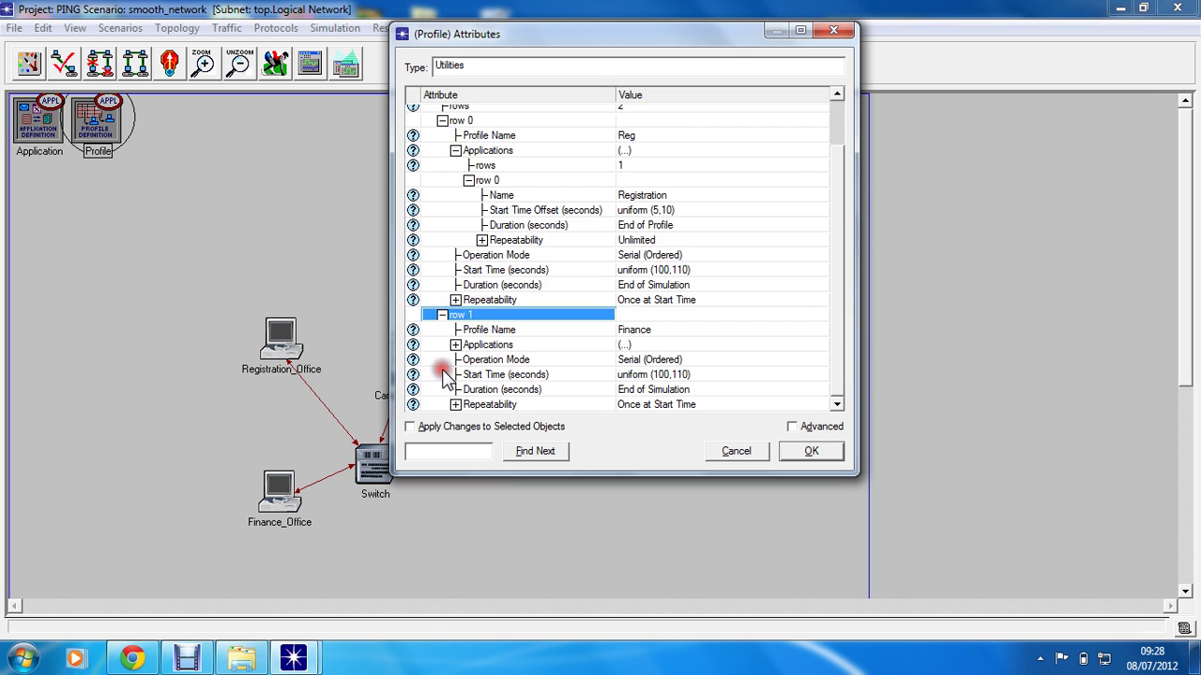
left_click(456, 345)
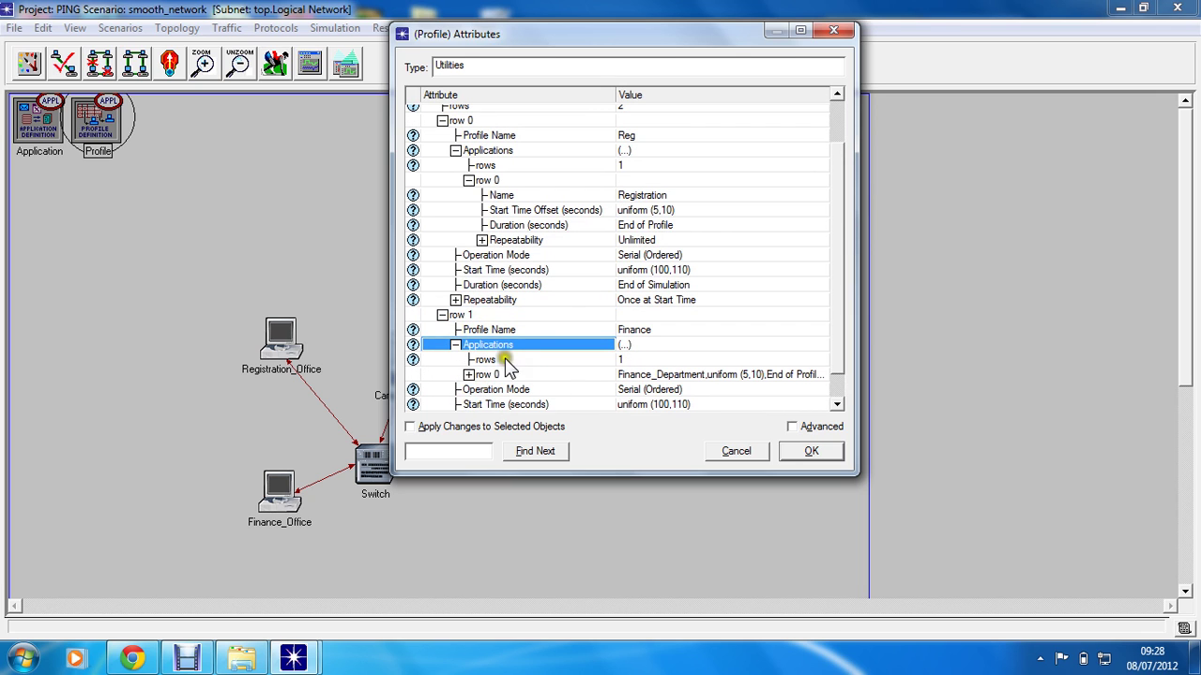
left_click(468, 374)
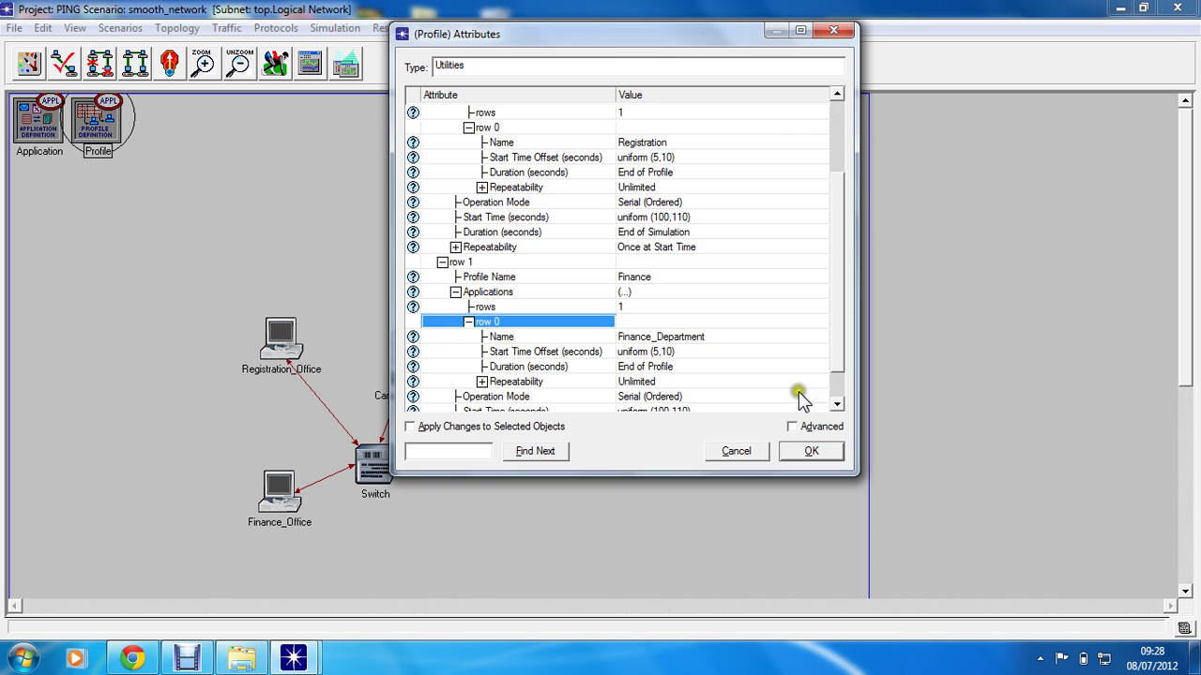
left_click(836, 404)
left_click(808, 451)
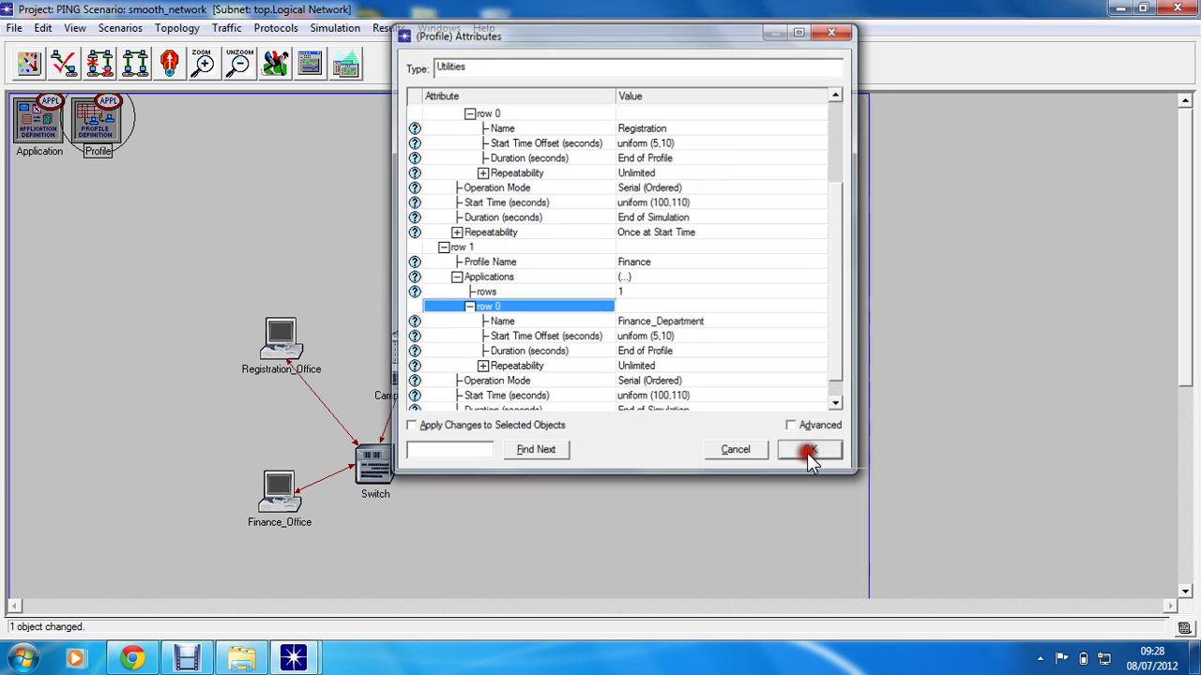
Check in Registration_Office's attributes that it supports the Reg profile
right_click(279, 355)
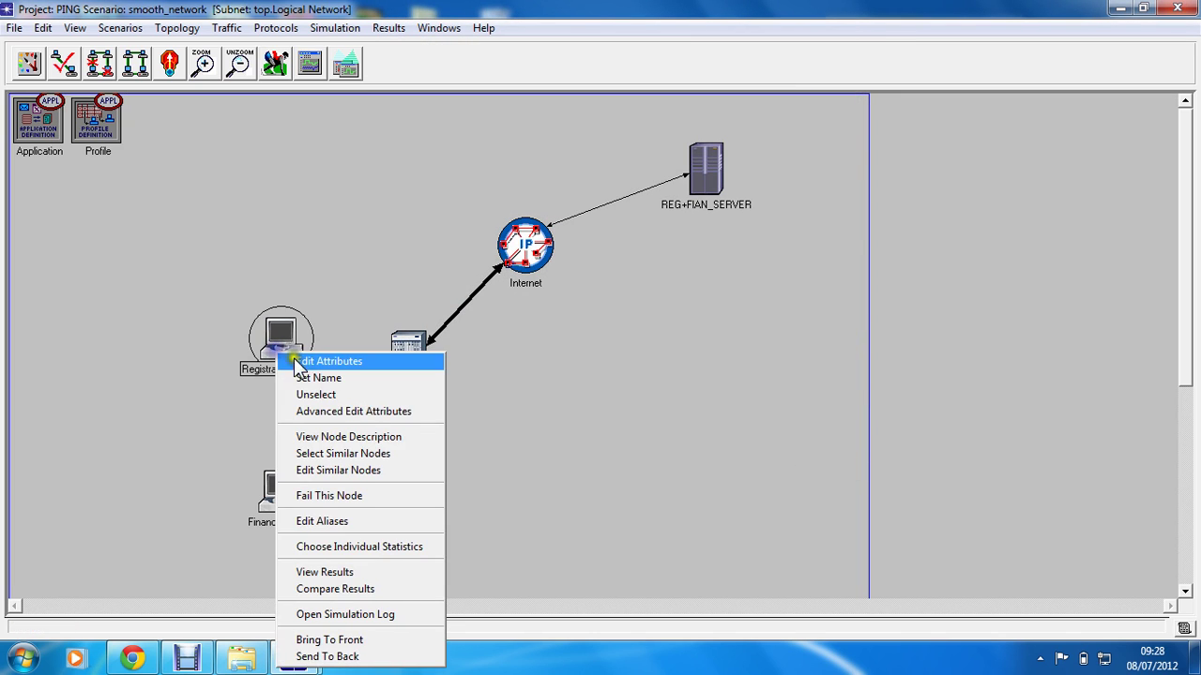
left_click(314, 362)
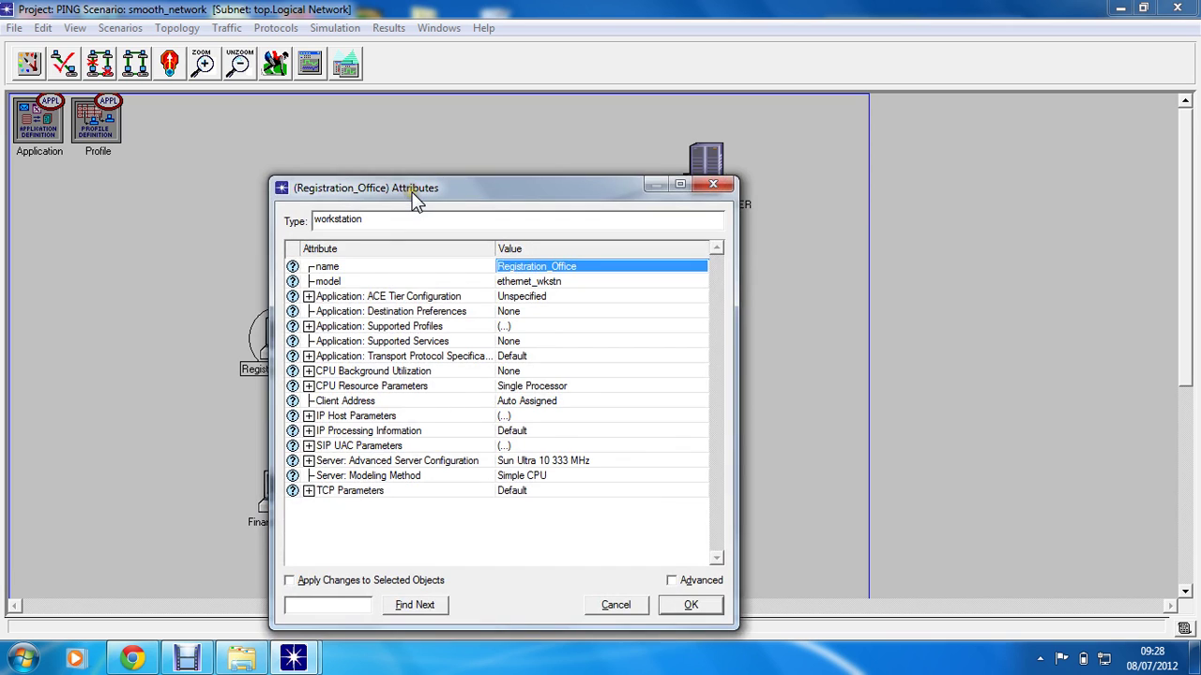
left_click_drag(415, 202, 322, 119)
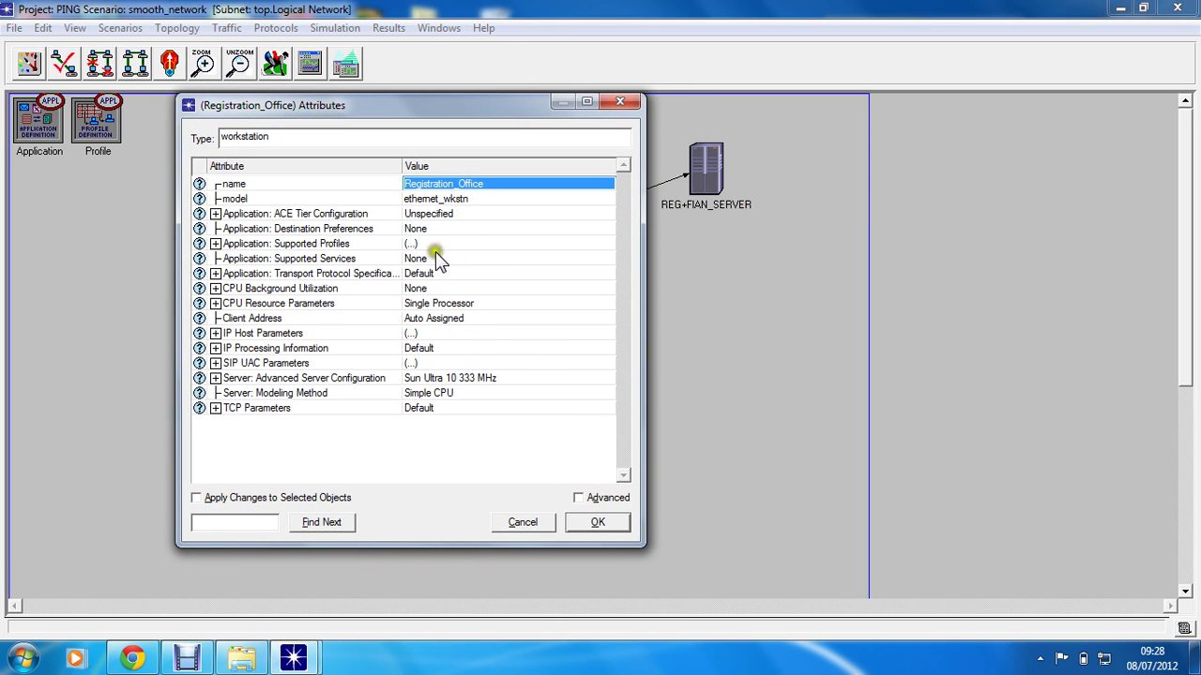
left_click(201, 243)
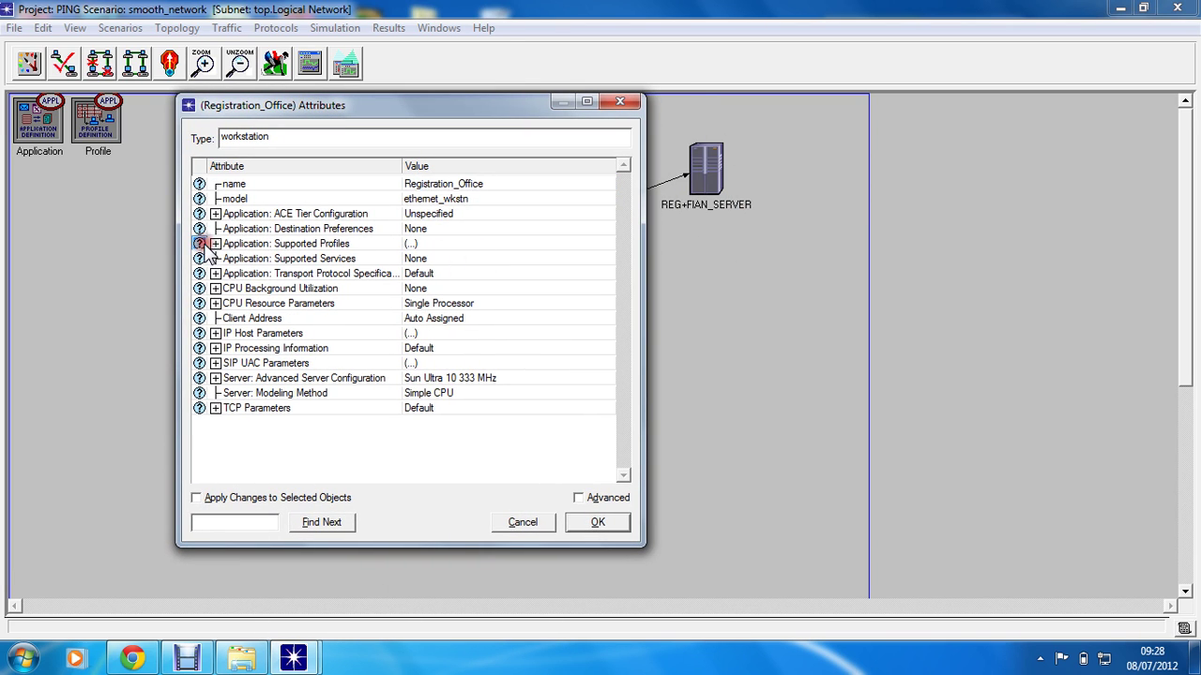
left_click(215, 243)
left_click(229, 273)
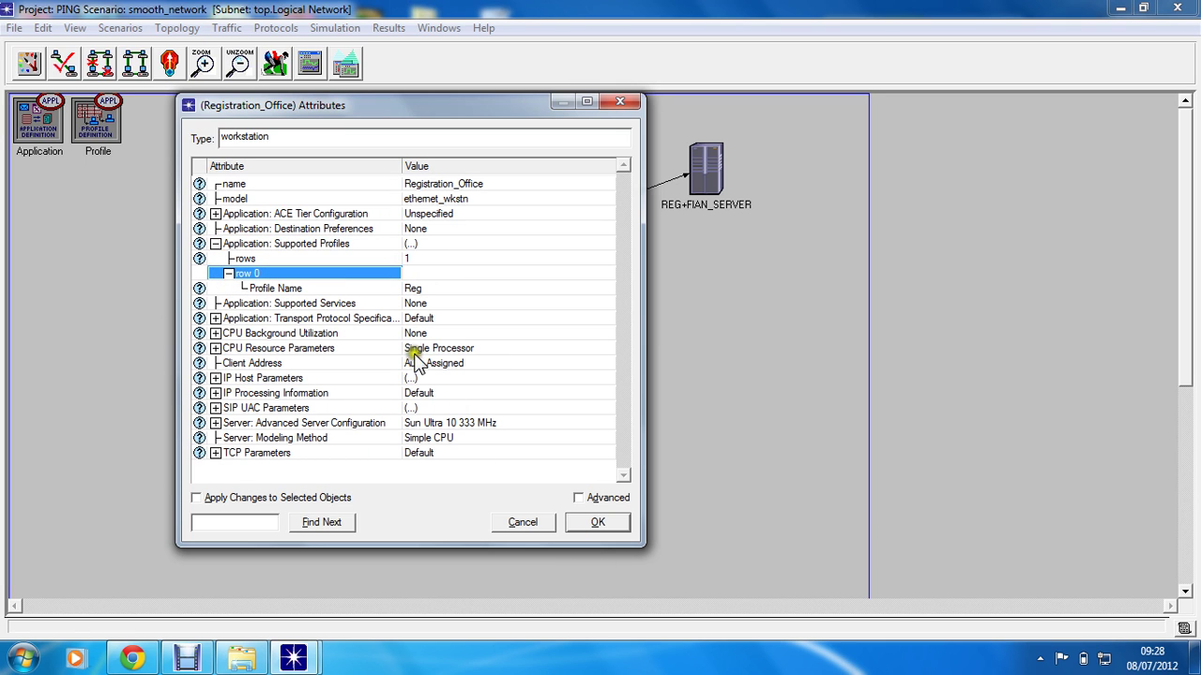
Confirm Finance_Office's supported profile row 0 is Finance, then close its attributes
left_click(601, 522)
right_click(291, 474)
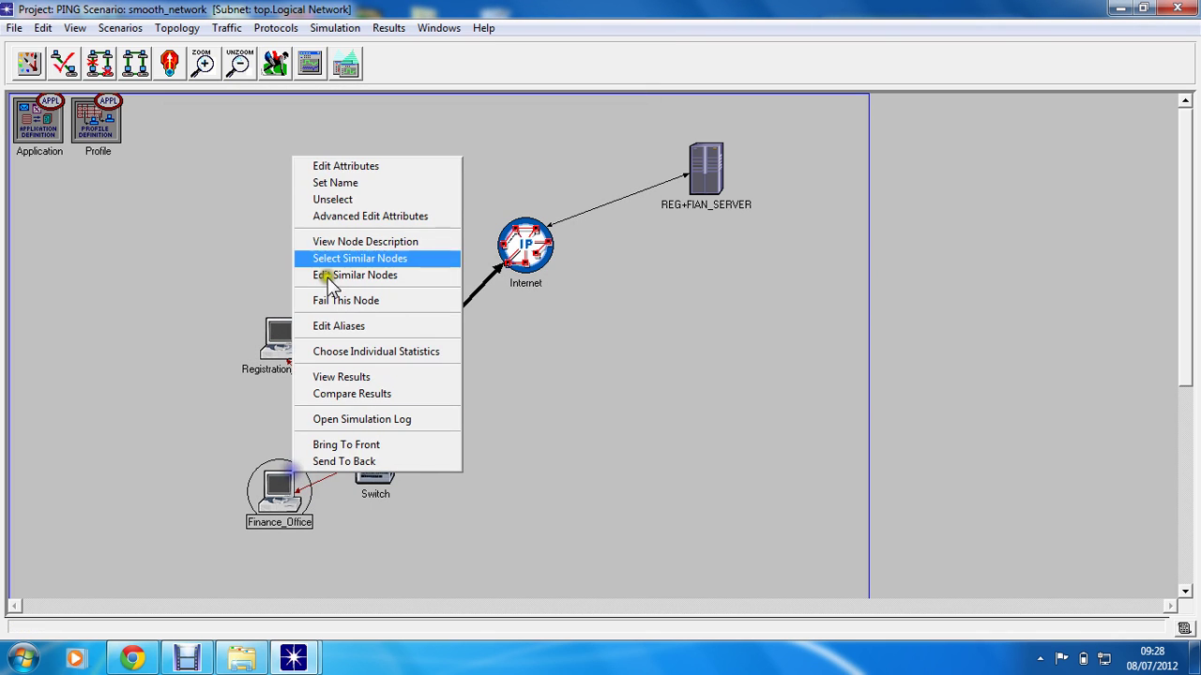
left_click(345, 166)
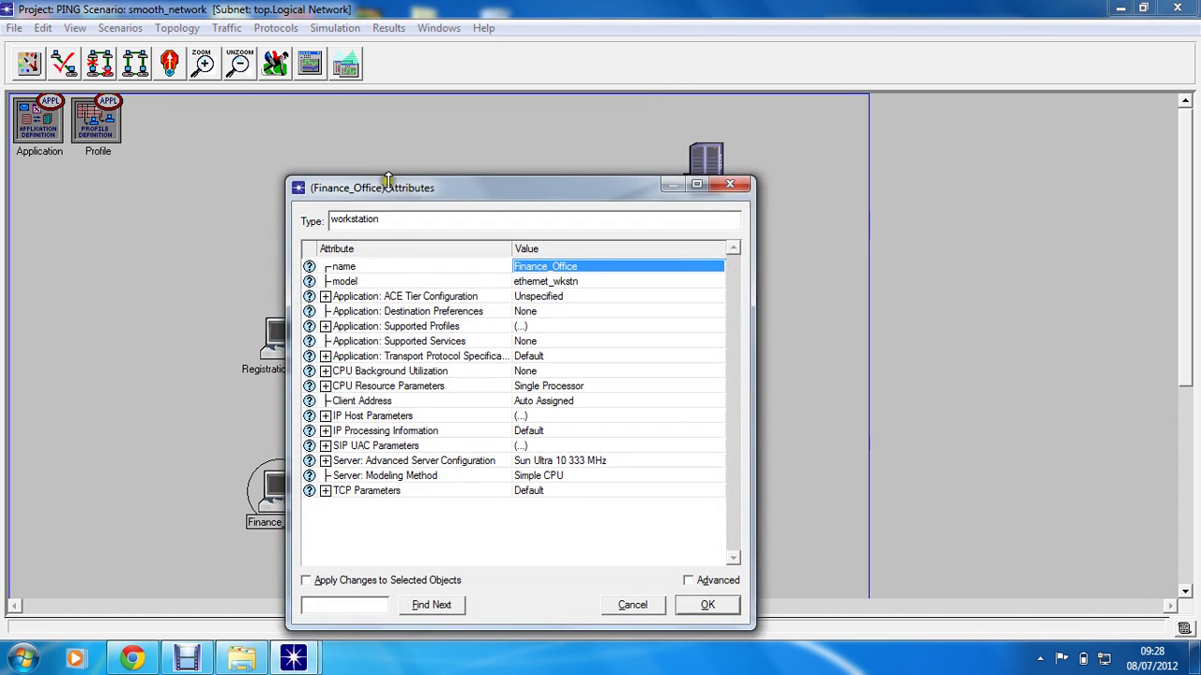
left_click_drag(396, 192, 253, 91)
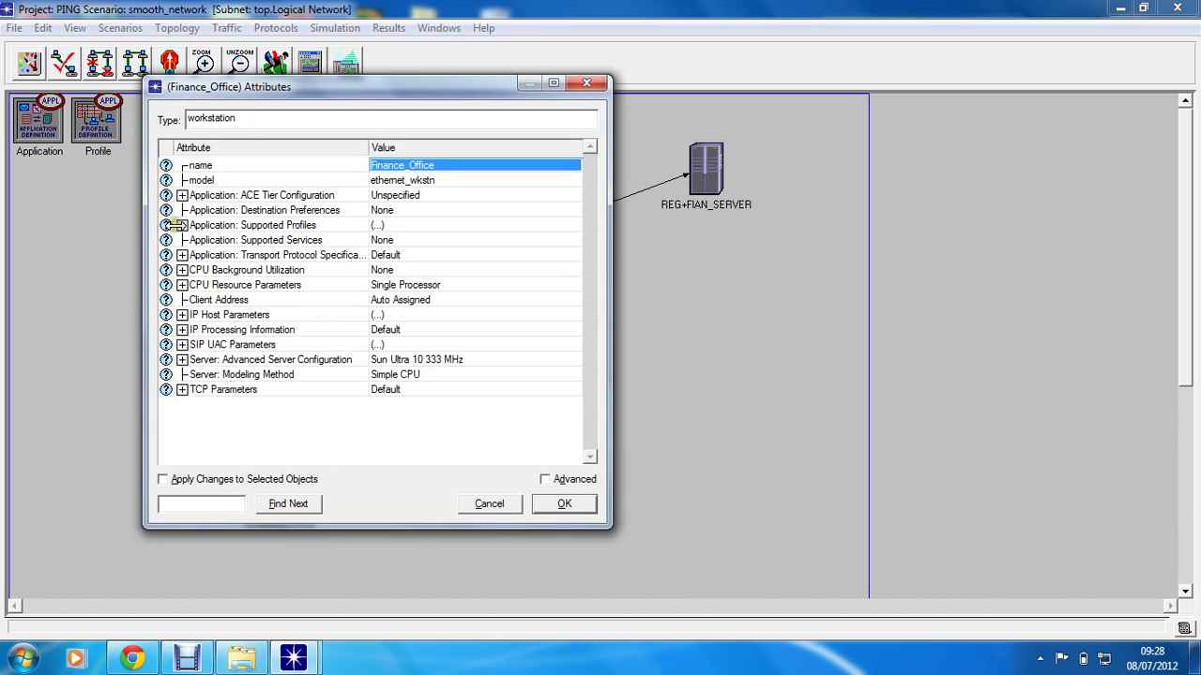
left_click(180, 225)
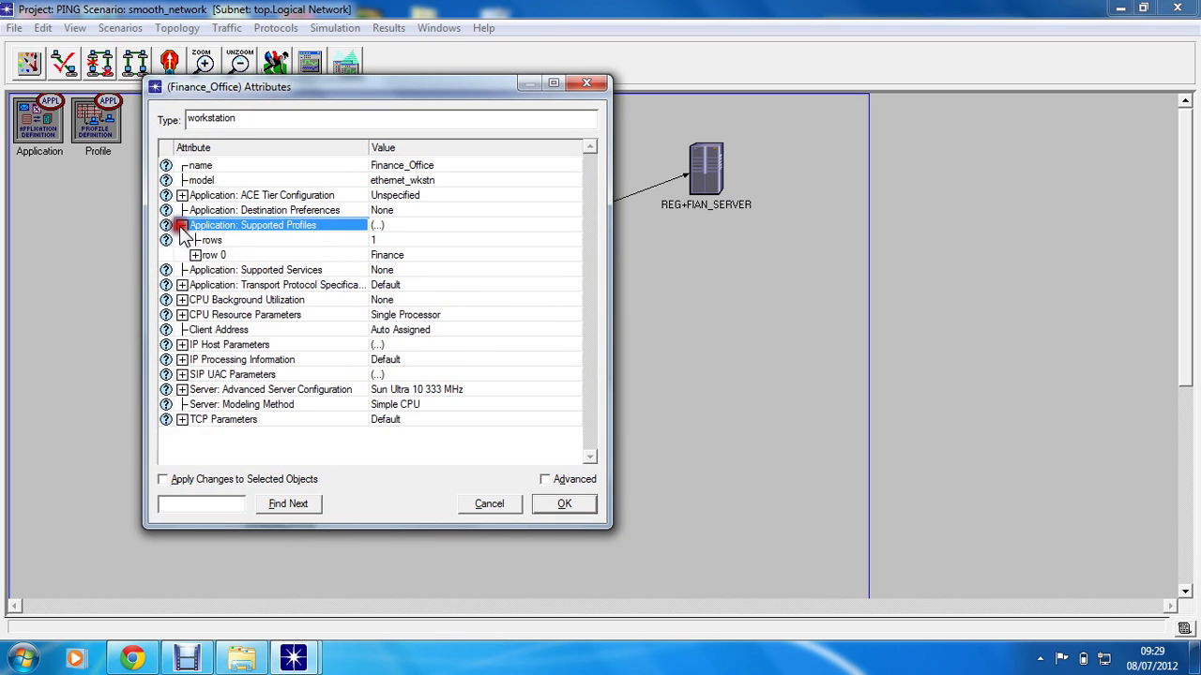
left_click(193, 255)
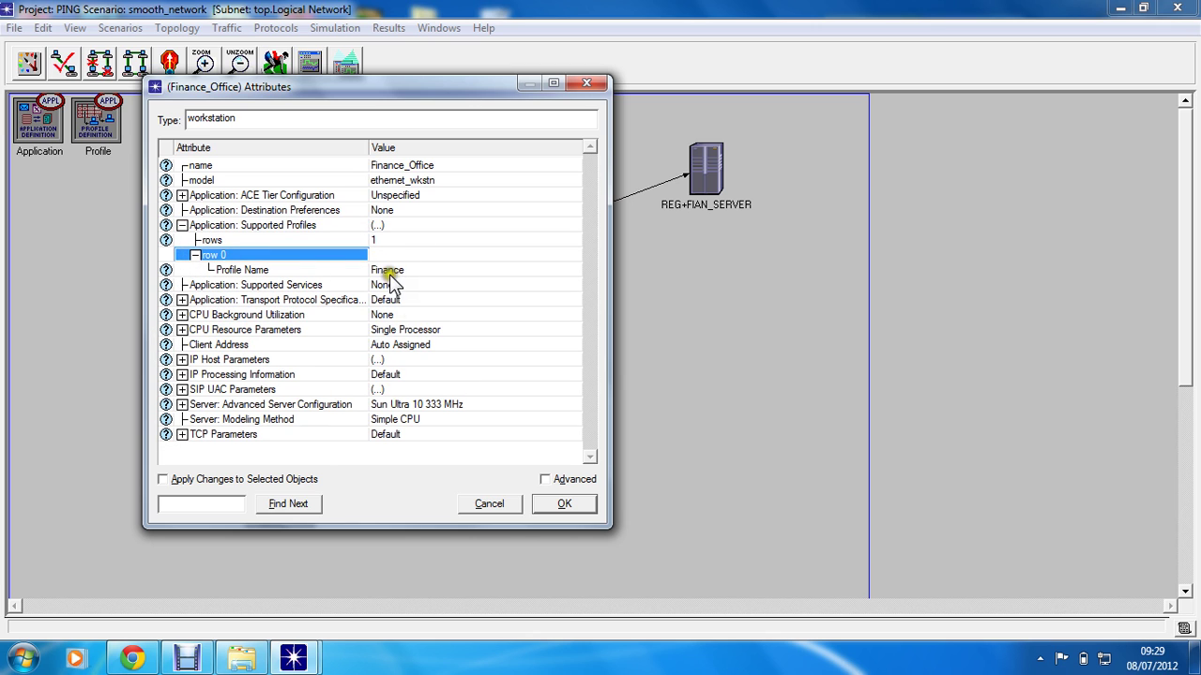
left_click(554, 509)
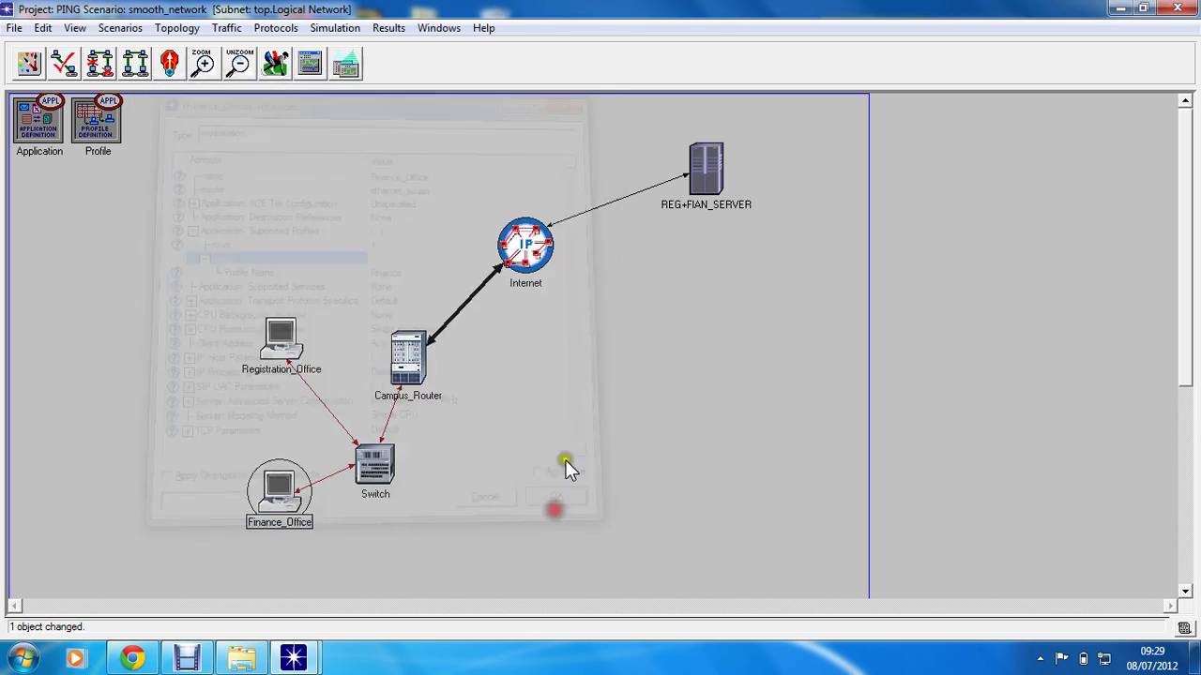
left_click(701, 174)
Review REG+FIAN_SERVER's attributes showing Supported Services set to All, then close them
right_click(702, 173)
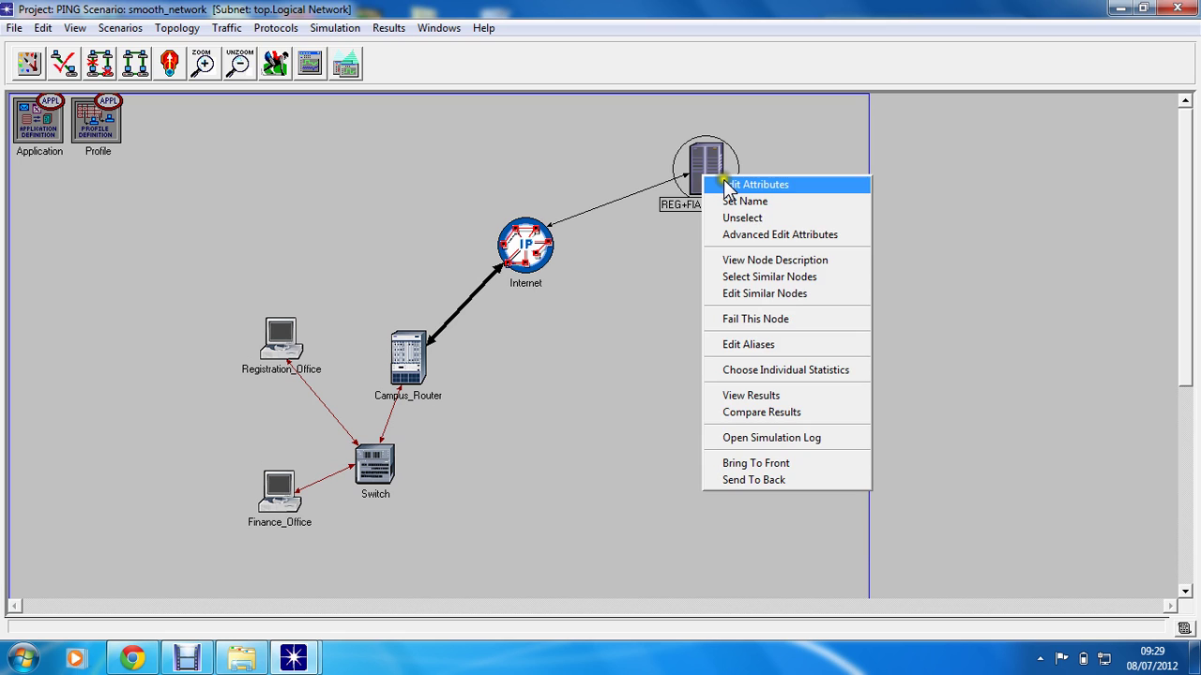
left_click(741, 182)
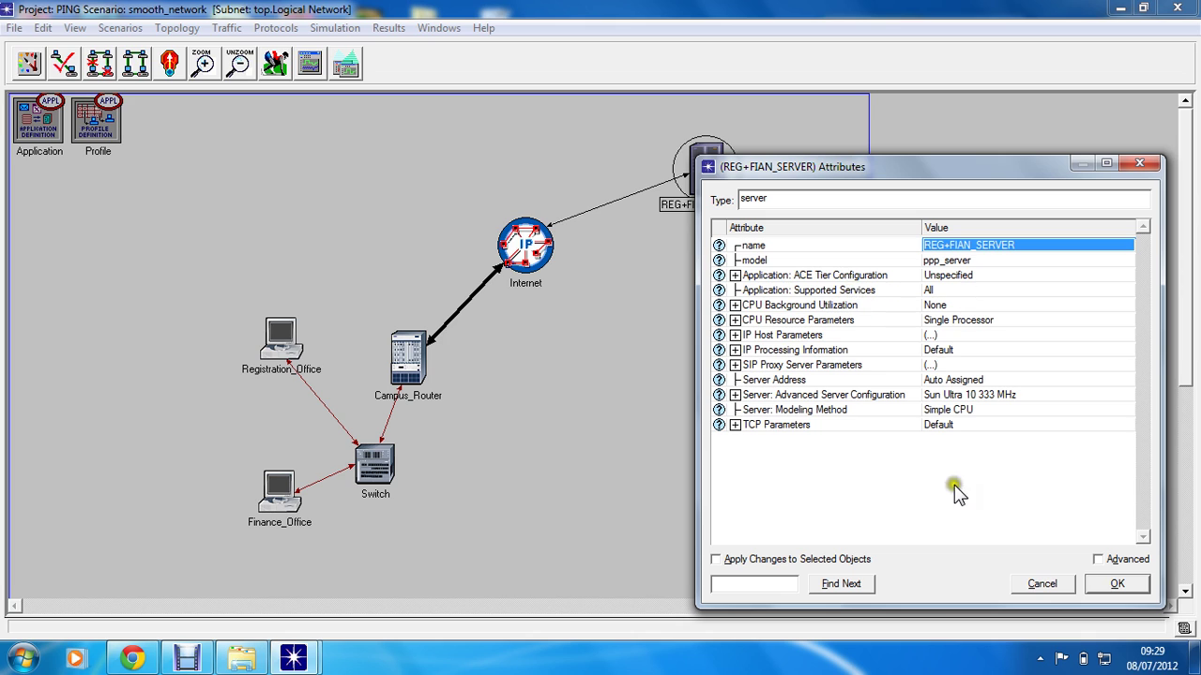
left_click(1115, 586)
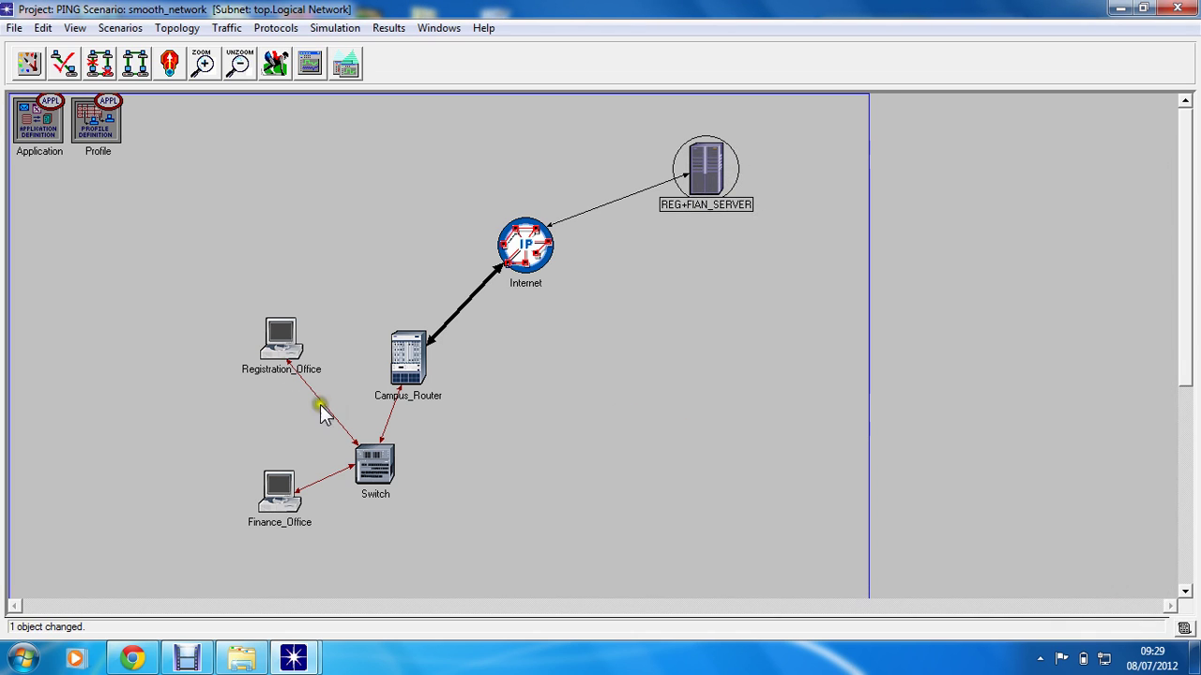
left_click(344, 224)
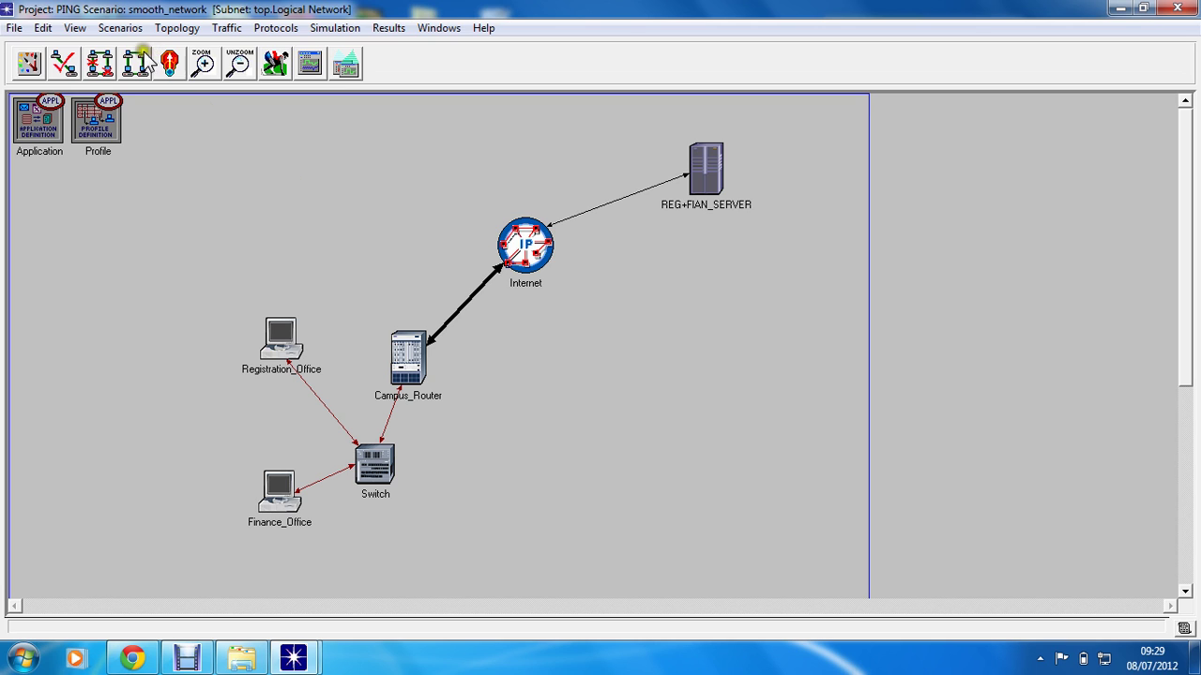
Switch to the ping scenario, where the attacker node pings the server
left_click(120, 28)
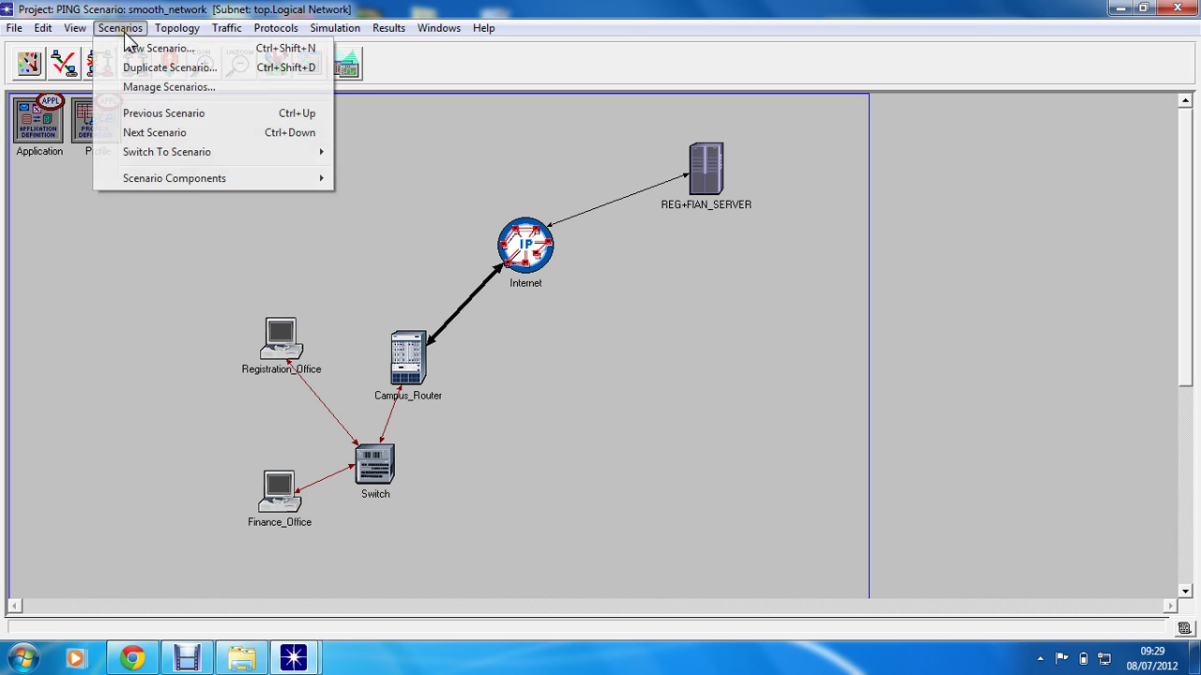
left_click(193, 152)
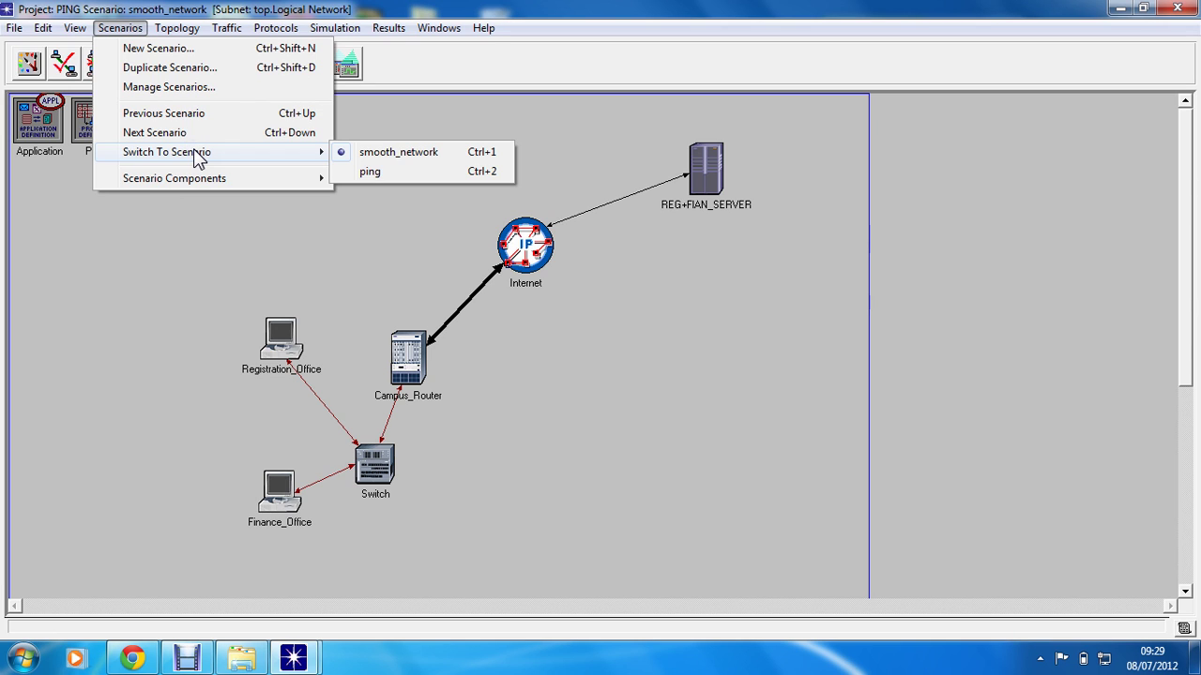
left_click(366, 170)
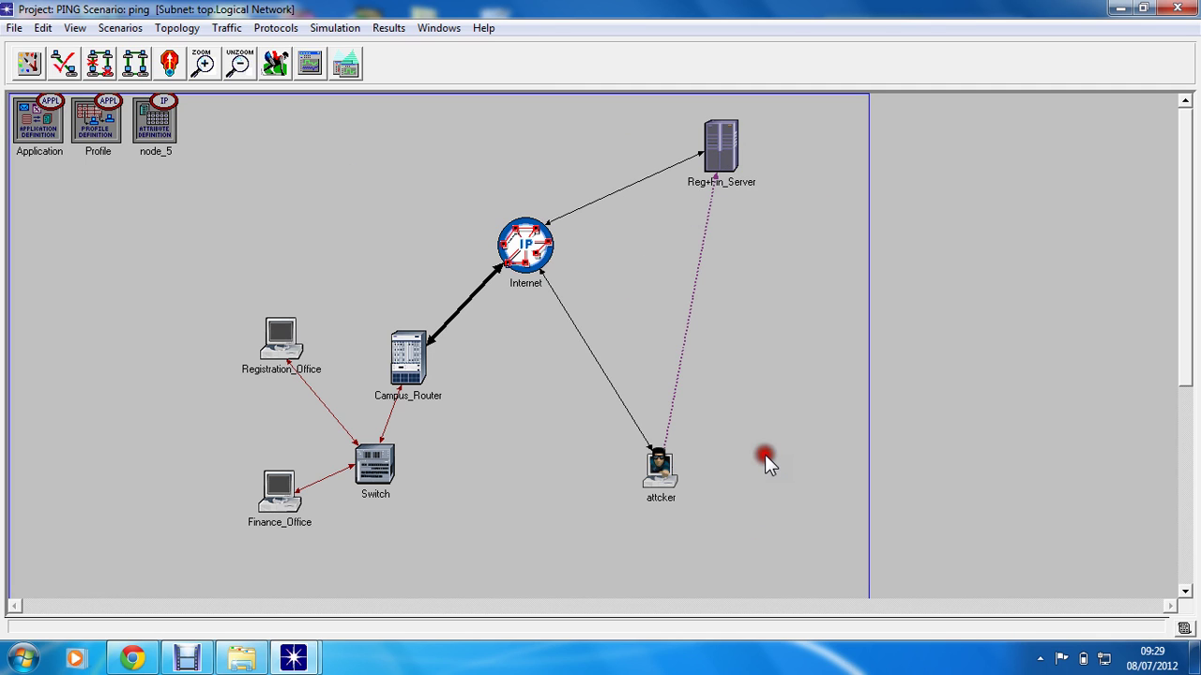
left_click_drag(782, 313, 655, 464)
right_click(657, 467)
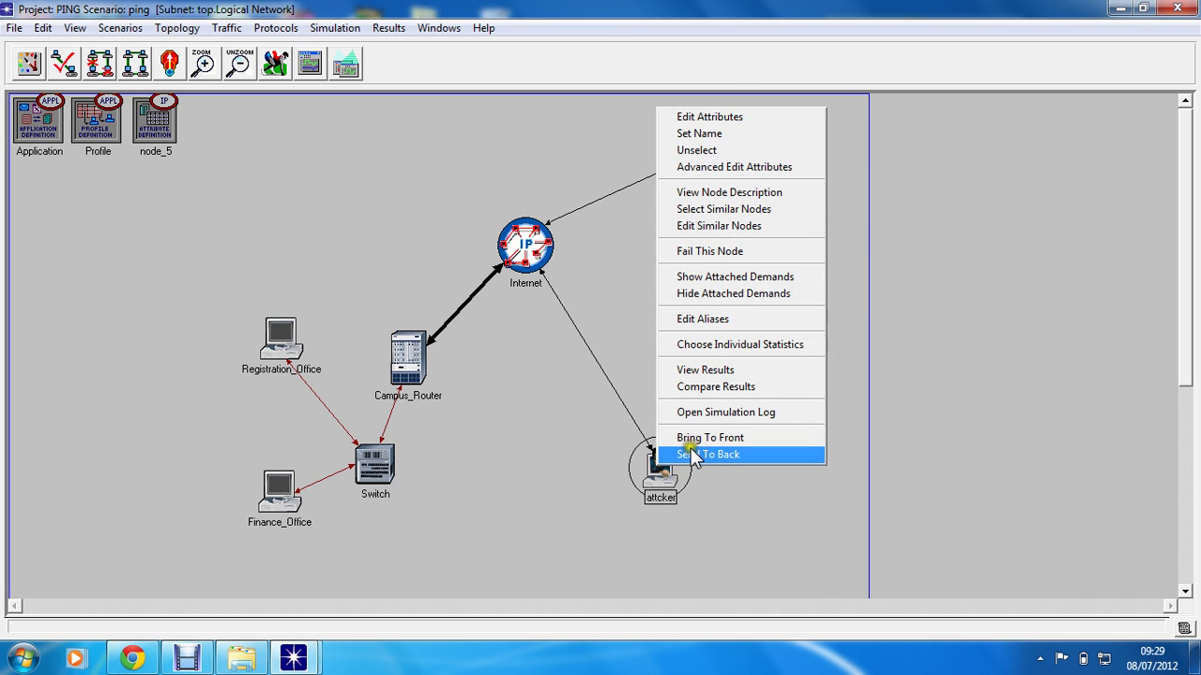
left_click(723, 127)
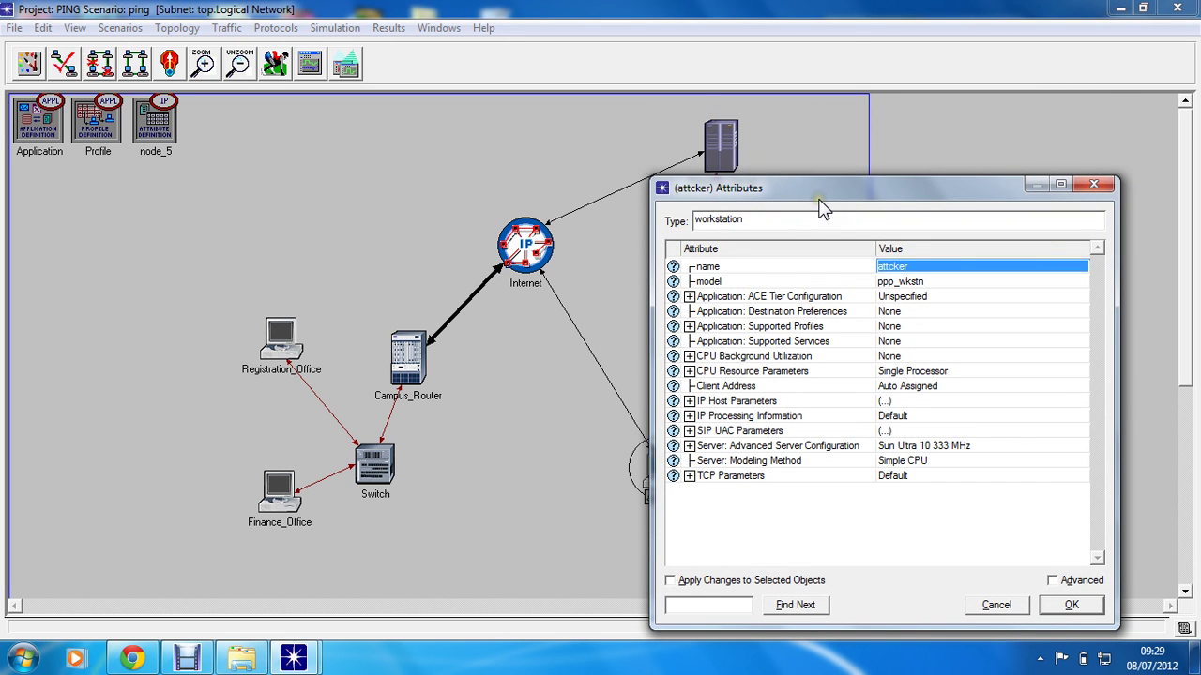
left_click_drag(819, 205, 674, 139)
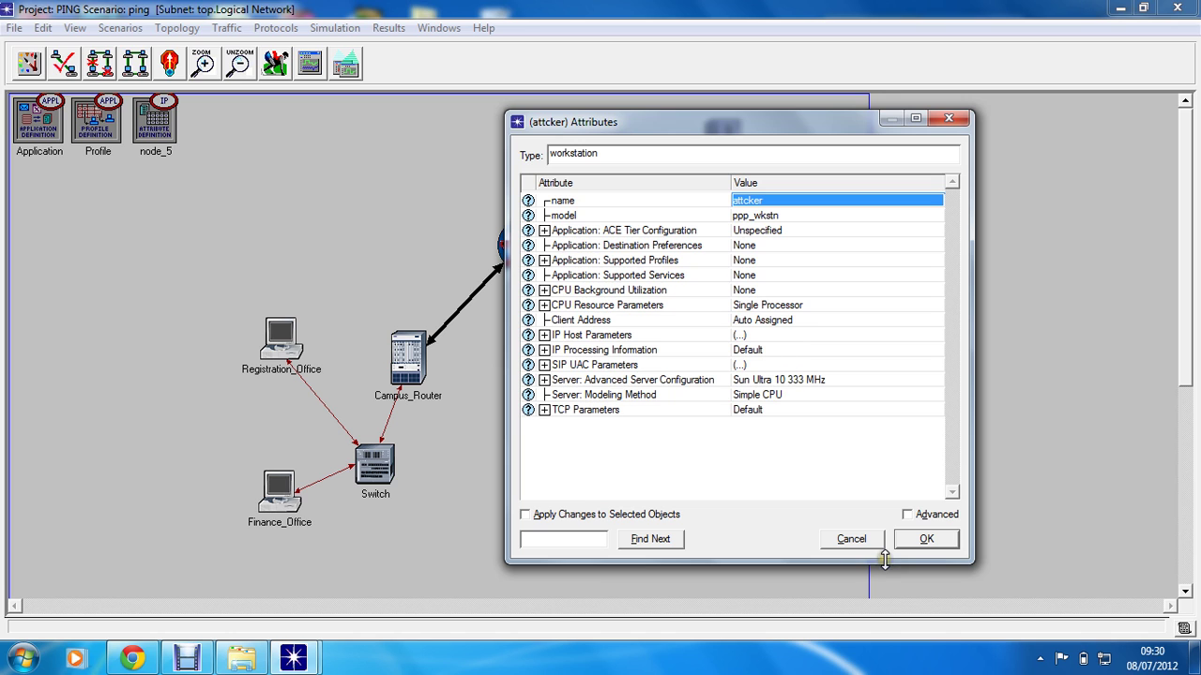
left_click(852, 540)
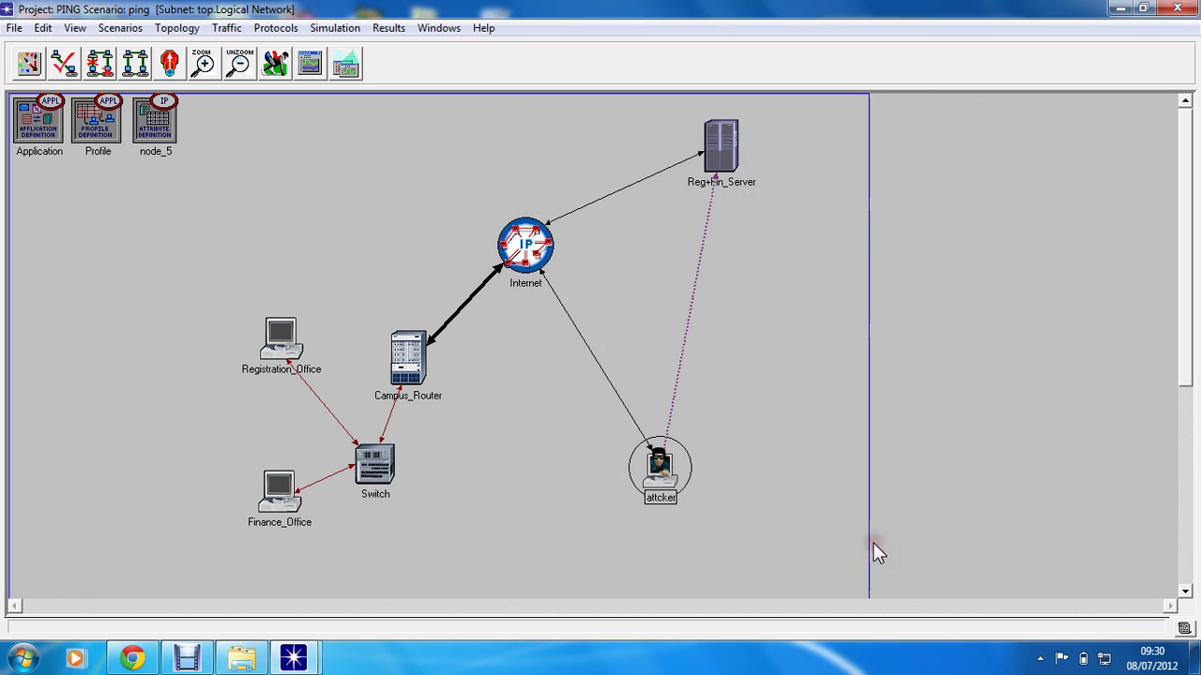
right_click(677, 378)
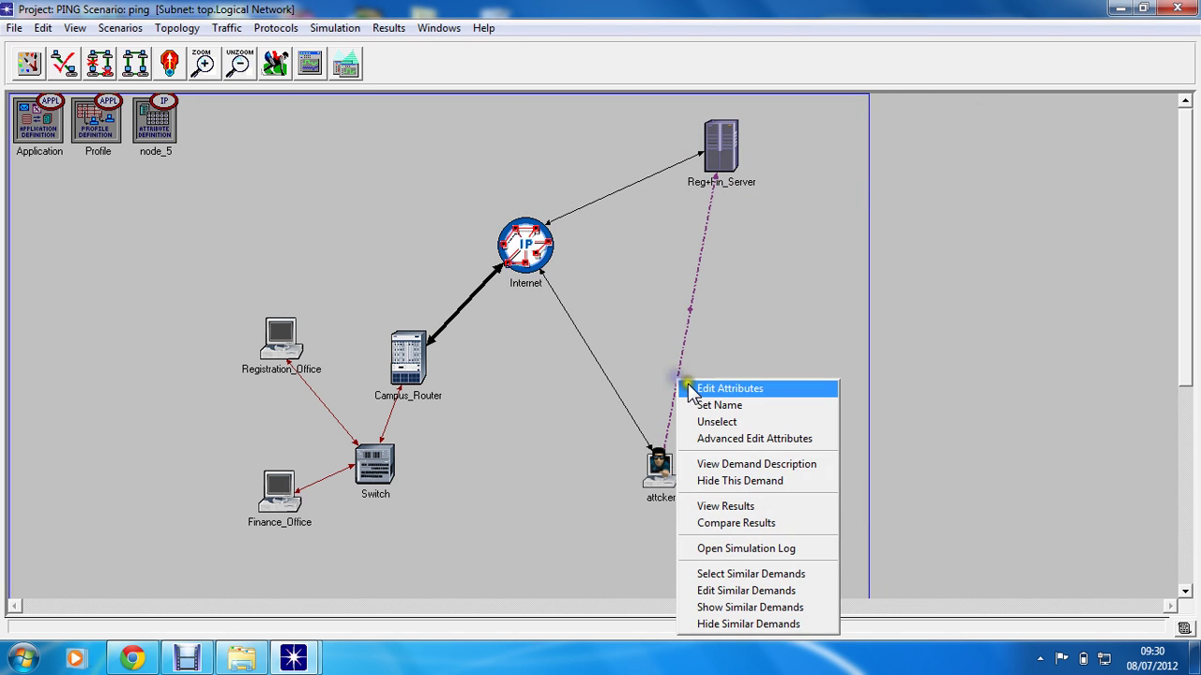
left_click(688, 384)
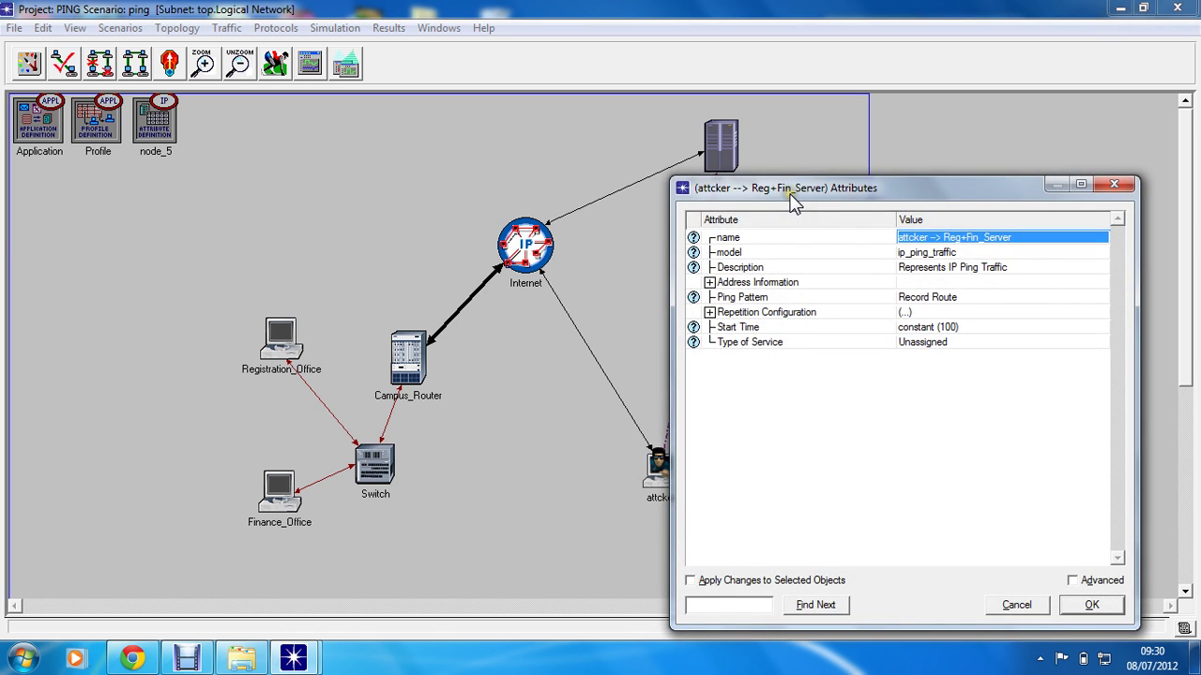
left_click_drag(791, 202, 640, 133)
left_click(558, 213)
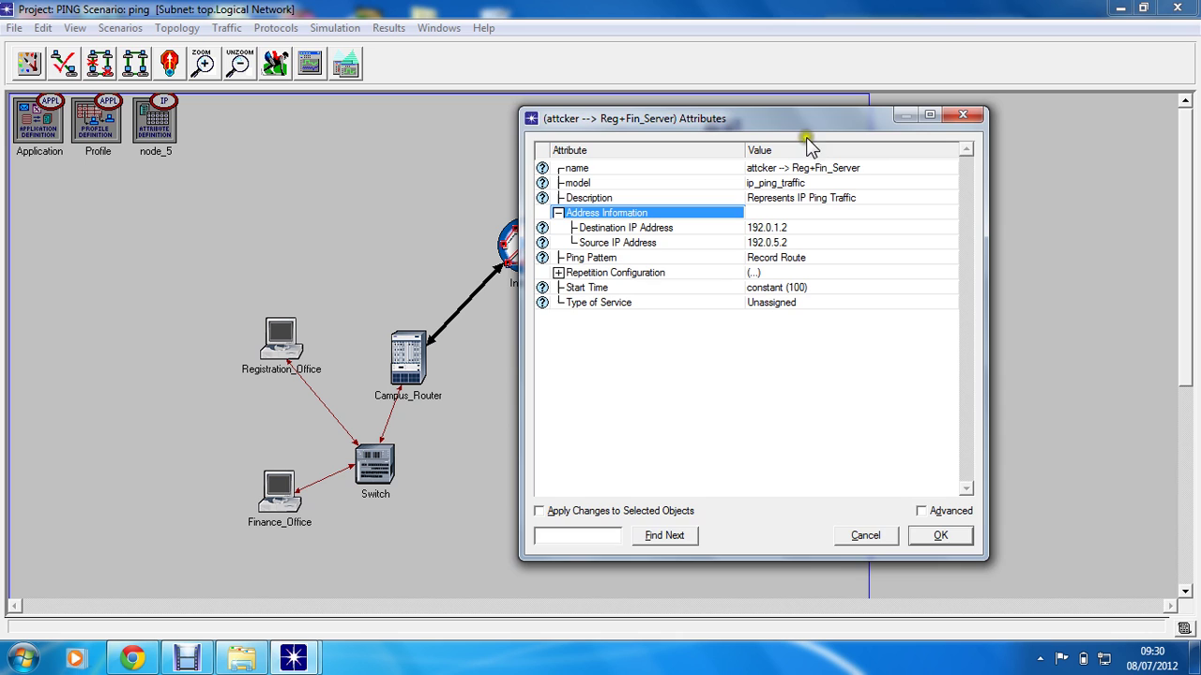
left_click_drag(805, 137, 975, 187)
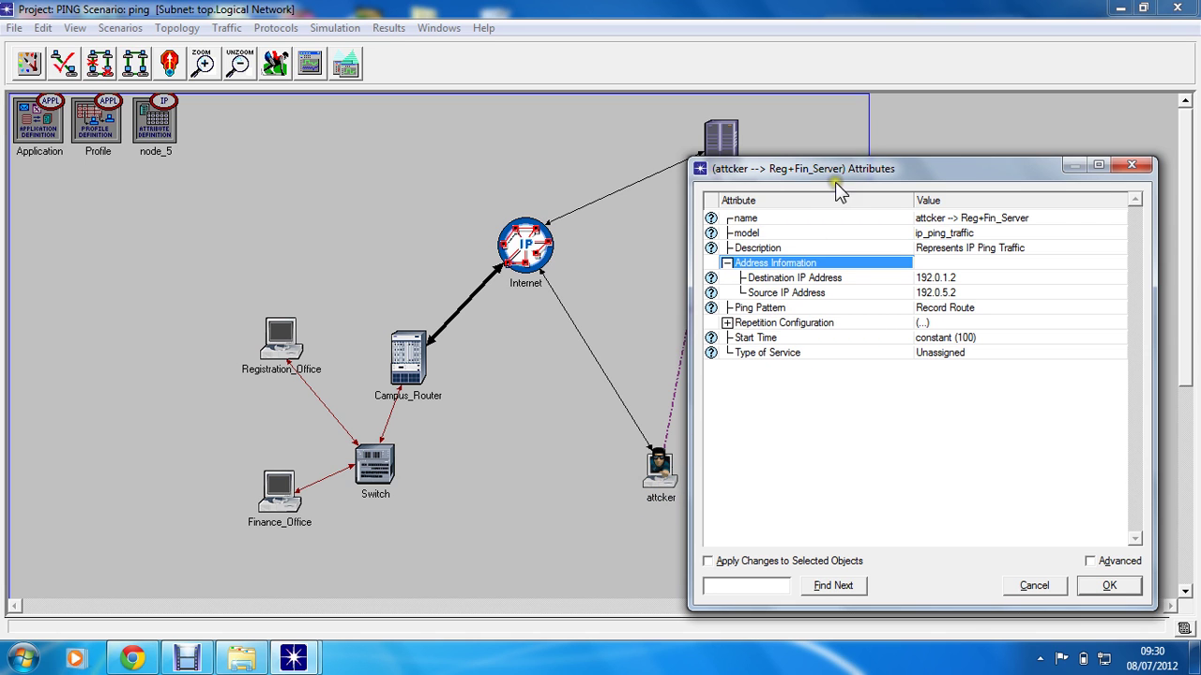
left_click_drag(841, 167, 699, 73)
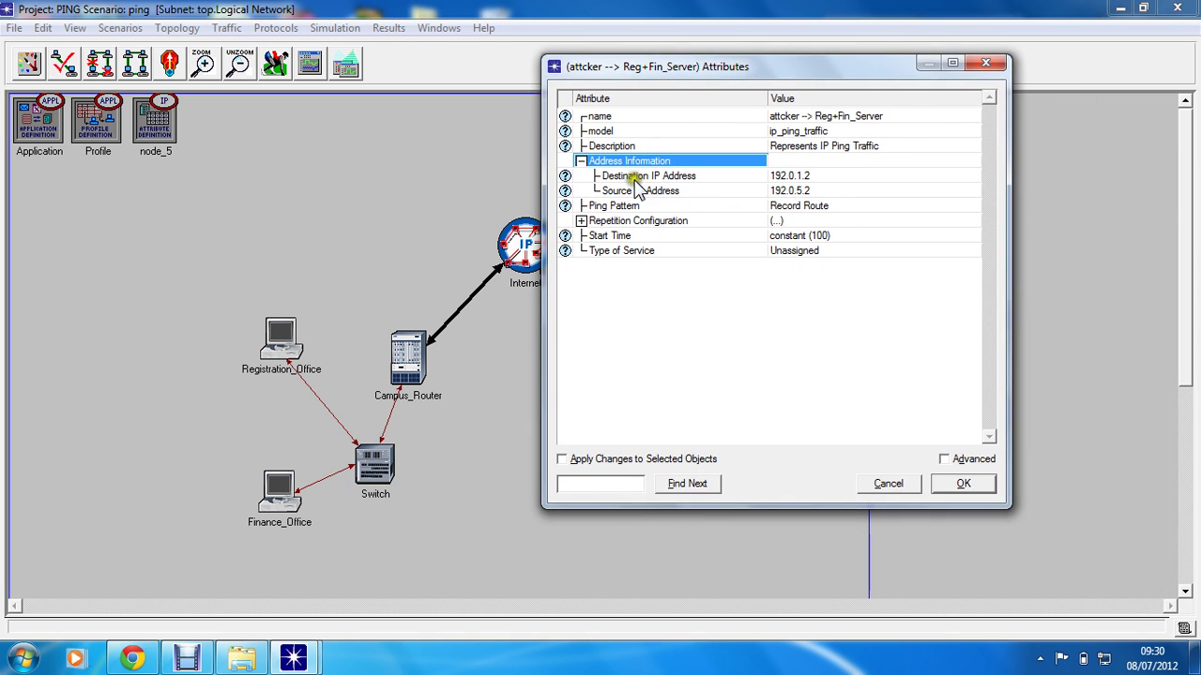
left_click(581, 222)
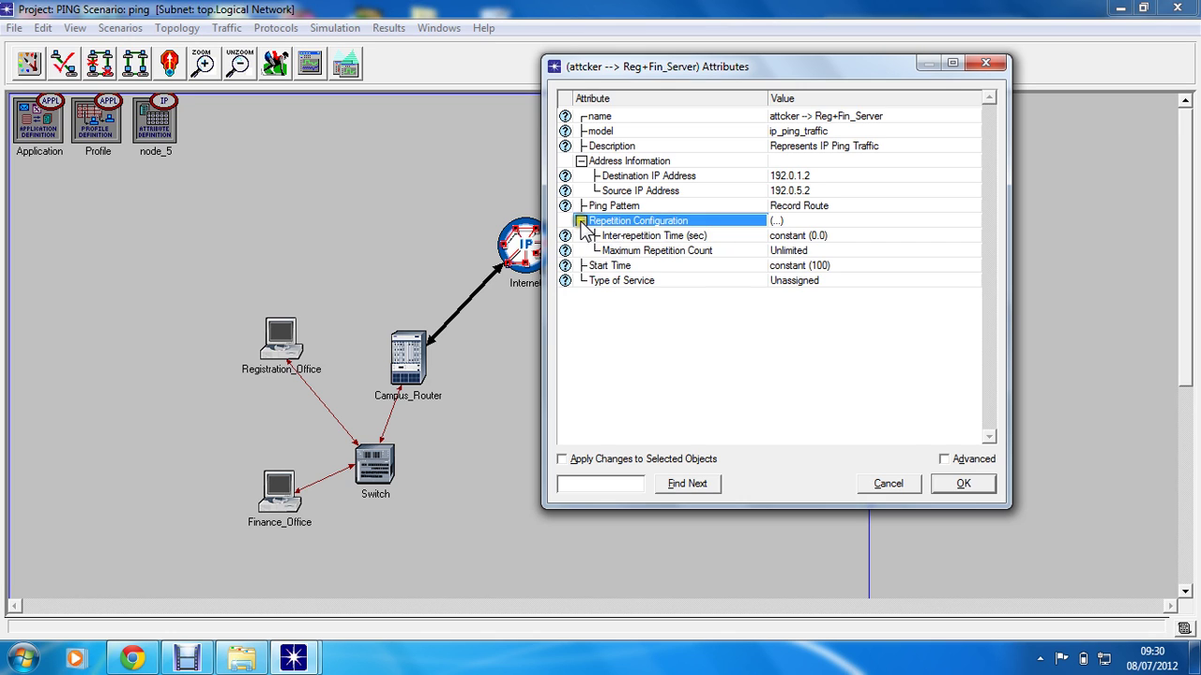
left_click(581, 221)
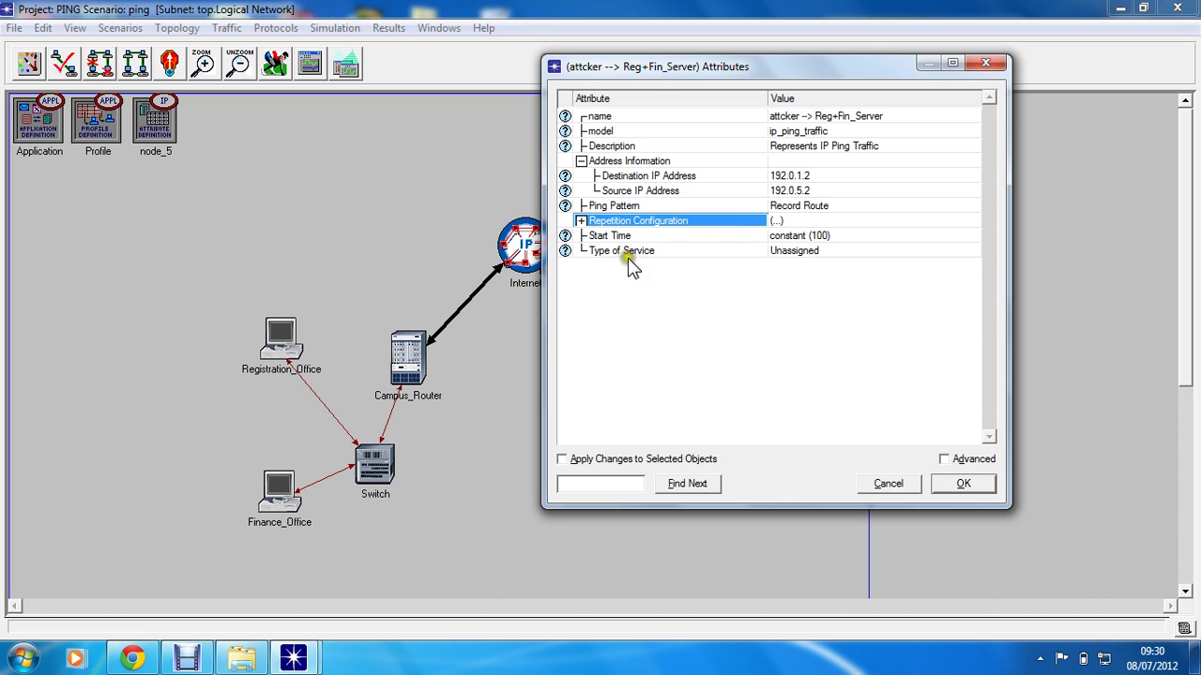
left_click(890, 484)
Show node_5's ping row 0 details: 65527-byte packets with unlimited count
left_click(164, 117)
right_click(163, 117)
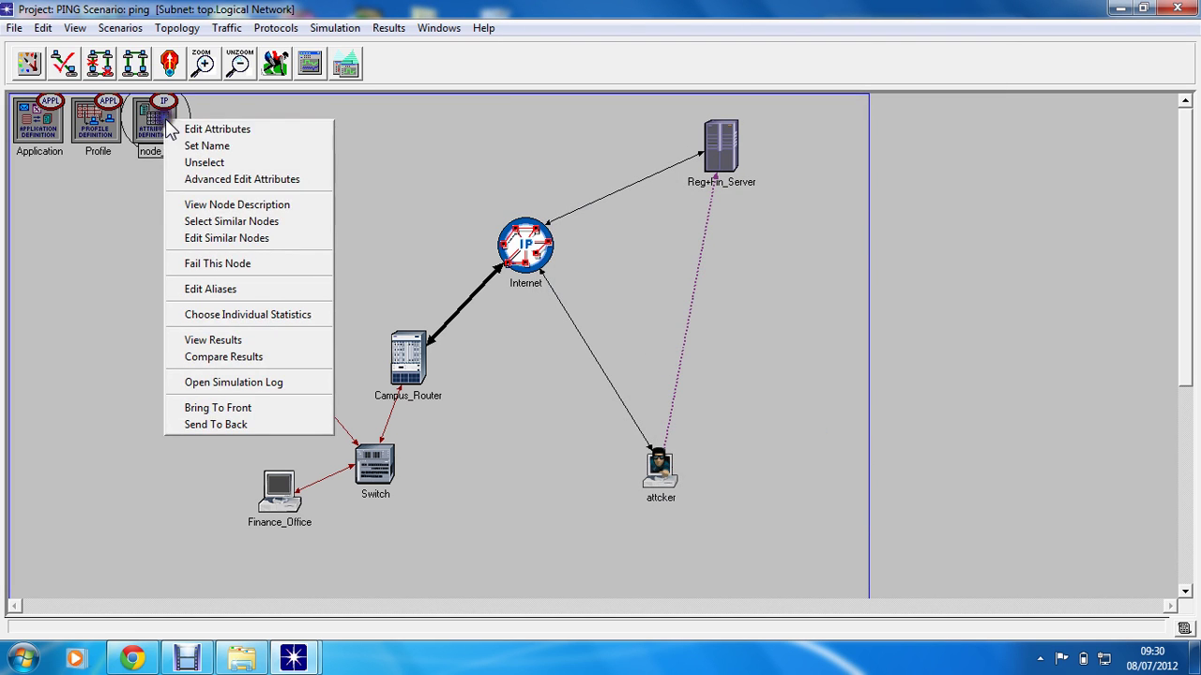
left_click(201, 129)
left_click_drag(304, 107, 654, 86)
left_click(546, 229)
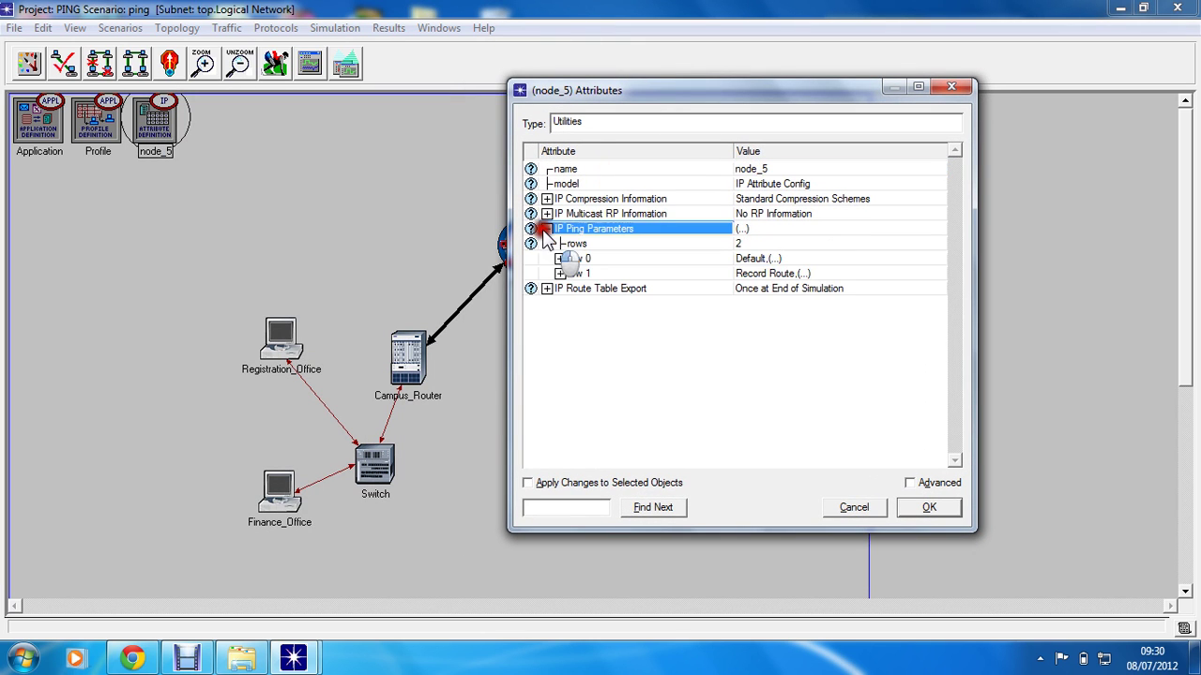
left_click(560, 258)
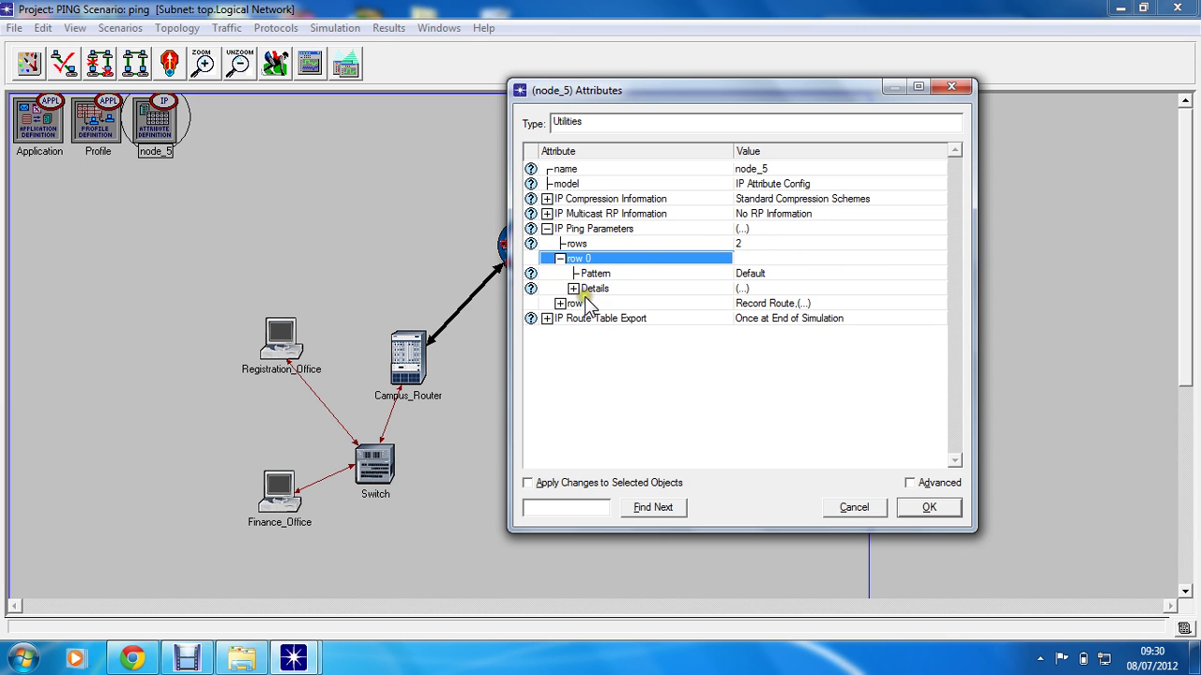
left_click(574, 289)
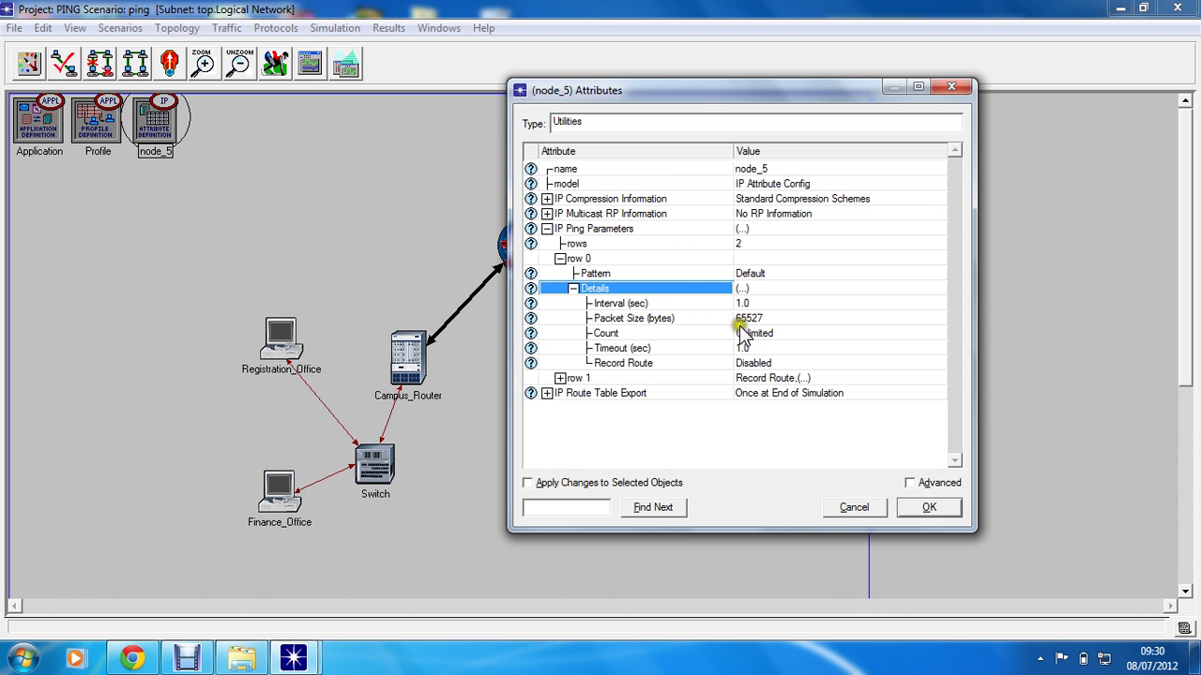
Read the Ping of death article in Chrome, then return to node_5's attributes
left_click(280, 546)
left_click(133, 659)
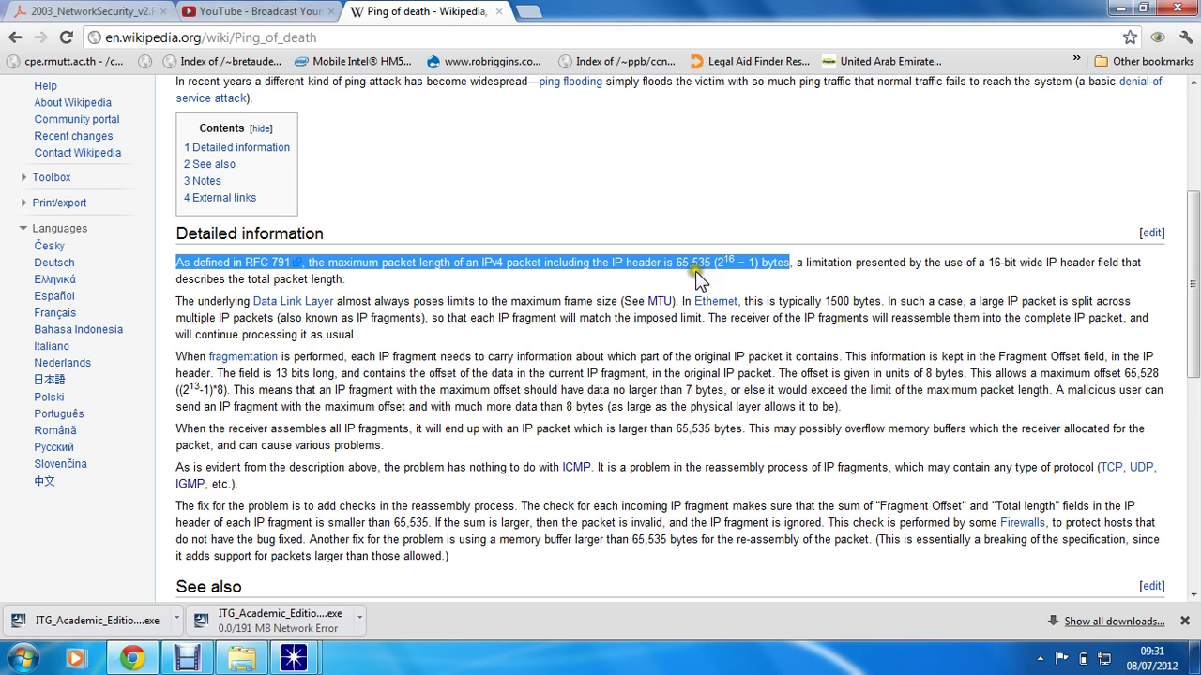
left_click(1116, 10)
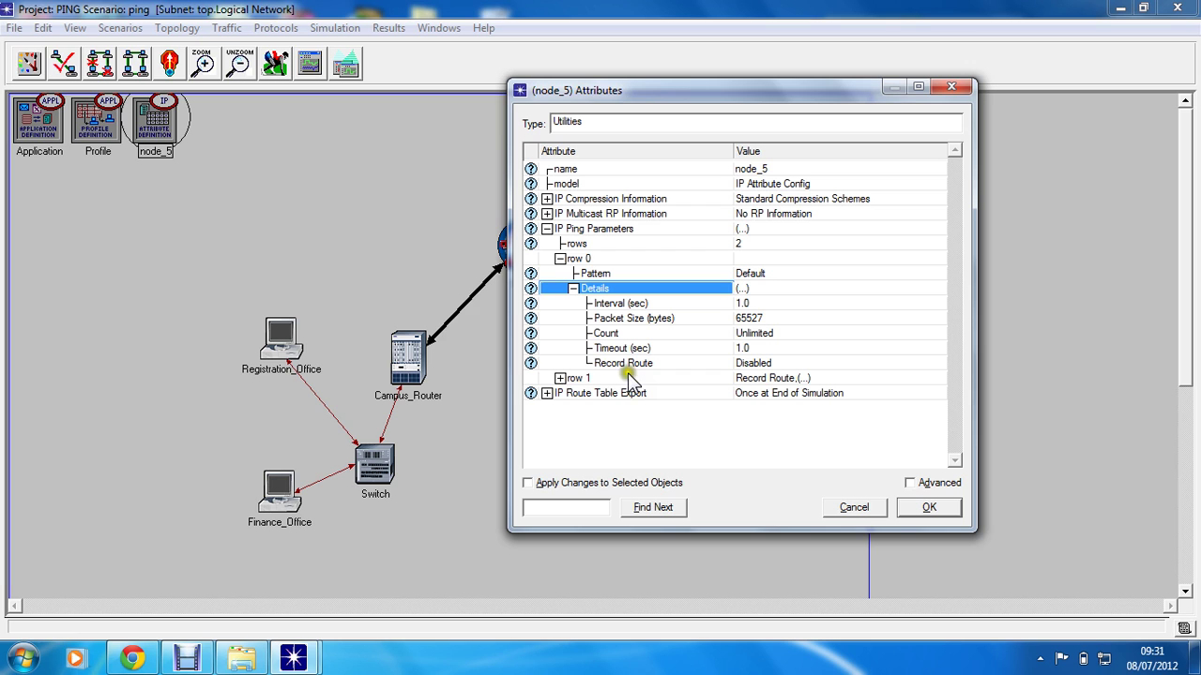
Review ping row 1's Record Route, 65227-byte details and route table export, then close node_5's attributes
left_click(560, 378)
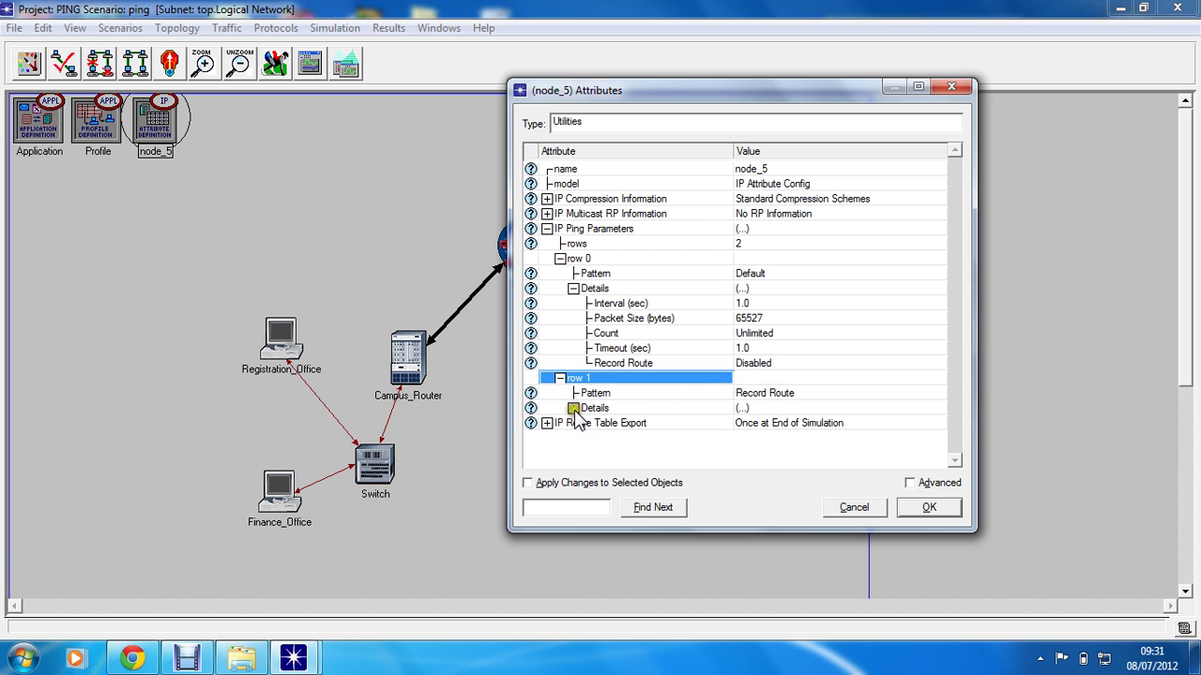
left_click(572, 408)
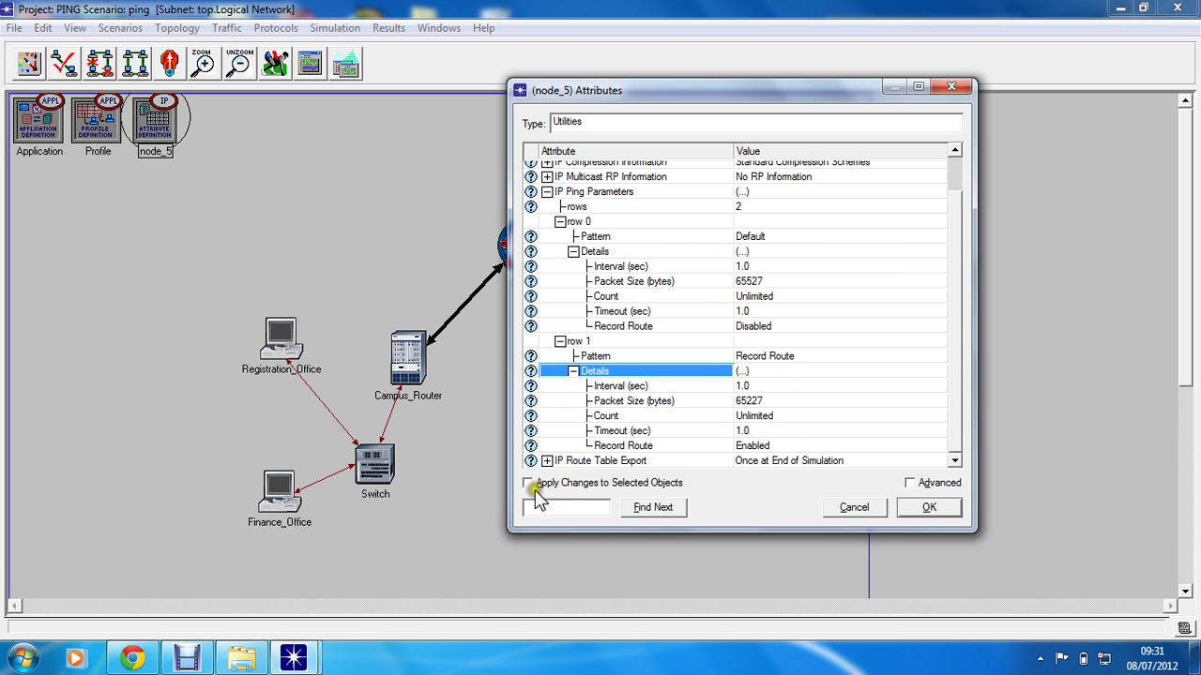
left_click(546, 462)
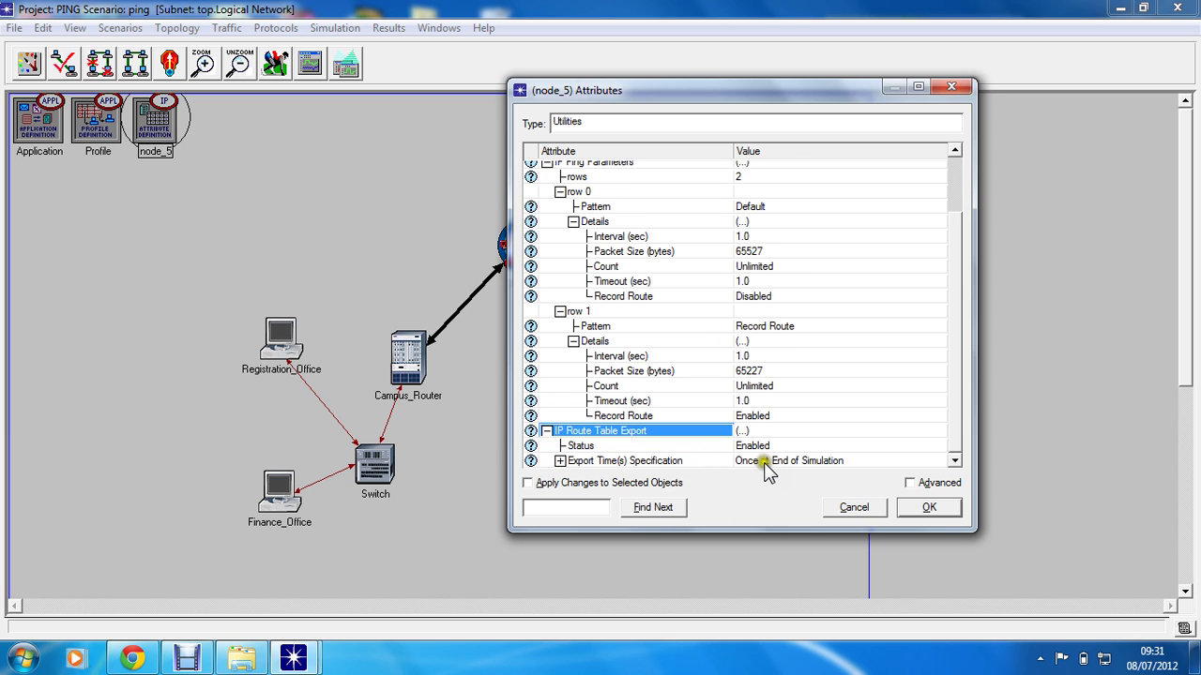
left_click(917, 511)
left_click(718, 308)
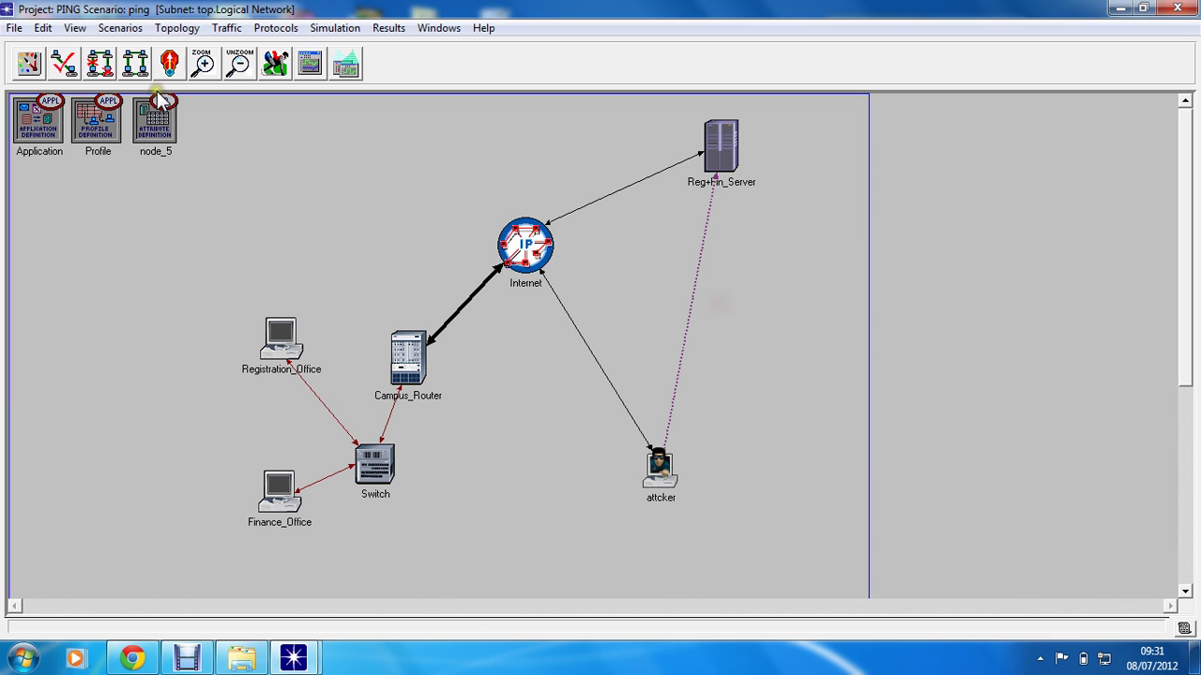
Set Results to <collect> for smooth_network and ping in Manage Scenarios and confirm
left_click(122, 28)
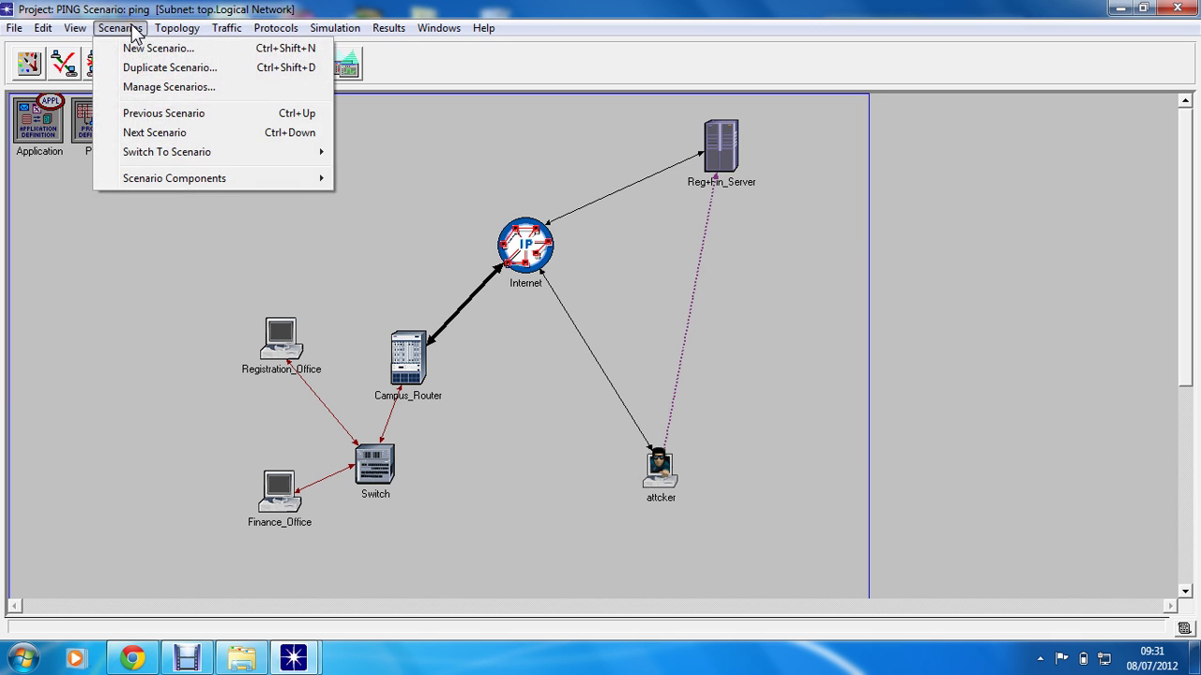
left_click(162, 89)
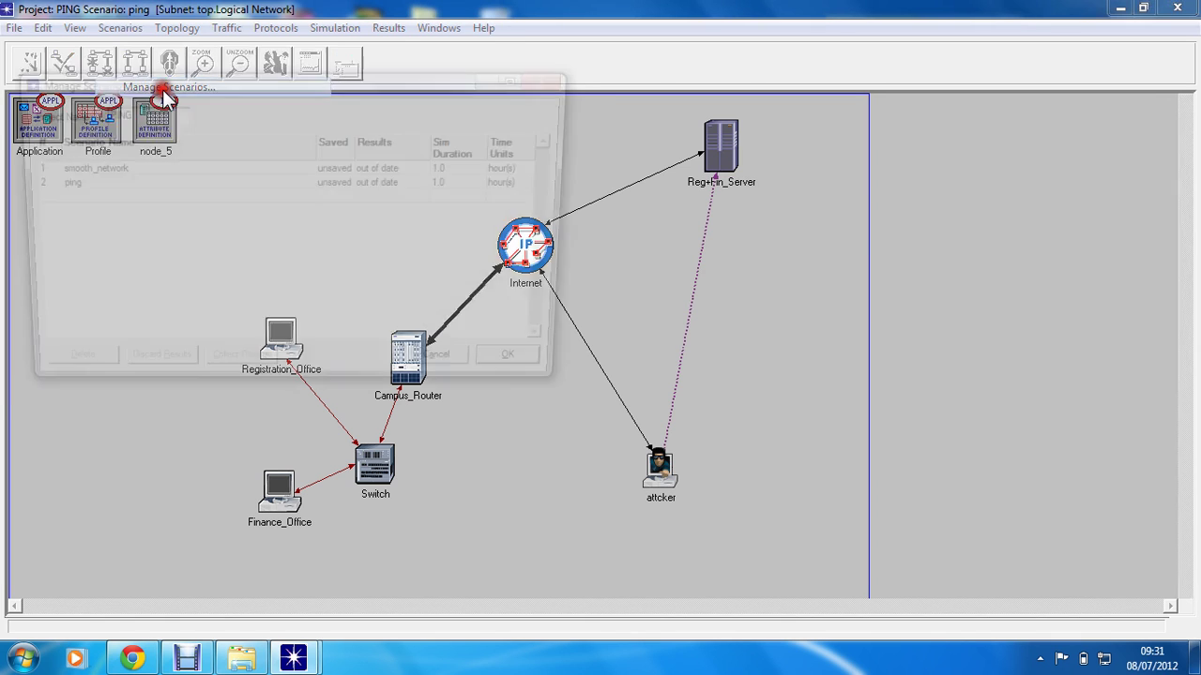
left_click(396, 168)
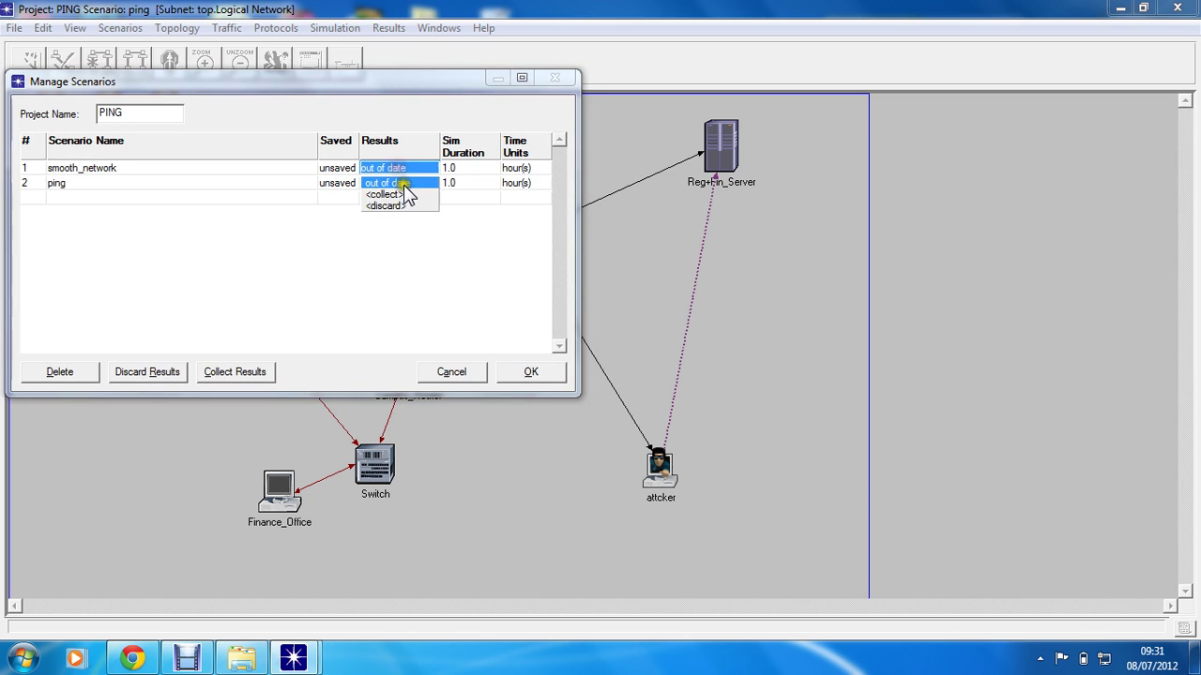
left_click(407, 192)
left_click(406, 192)
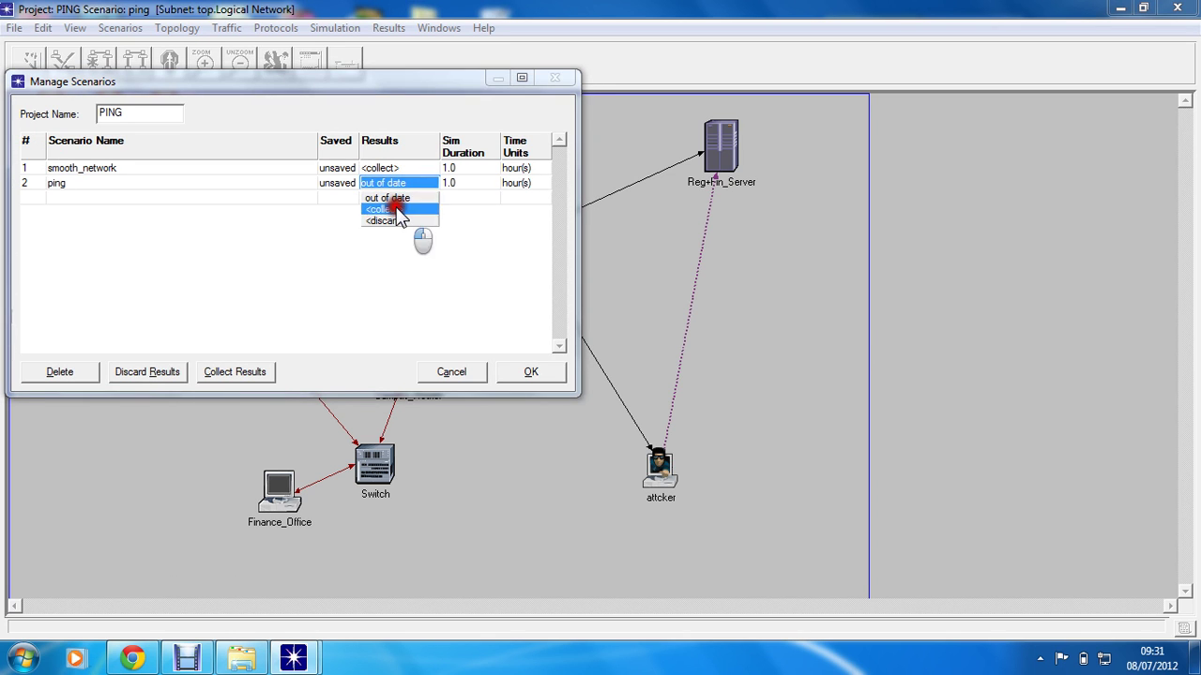
left_click(398, 210)
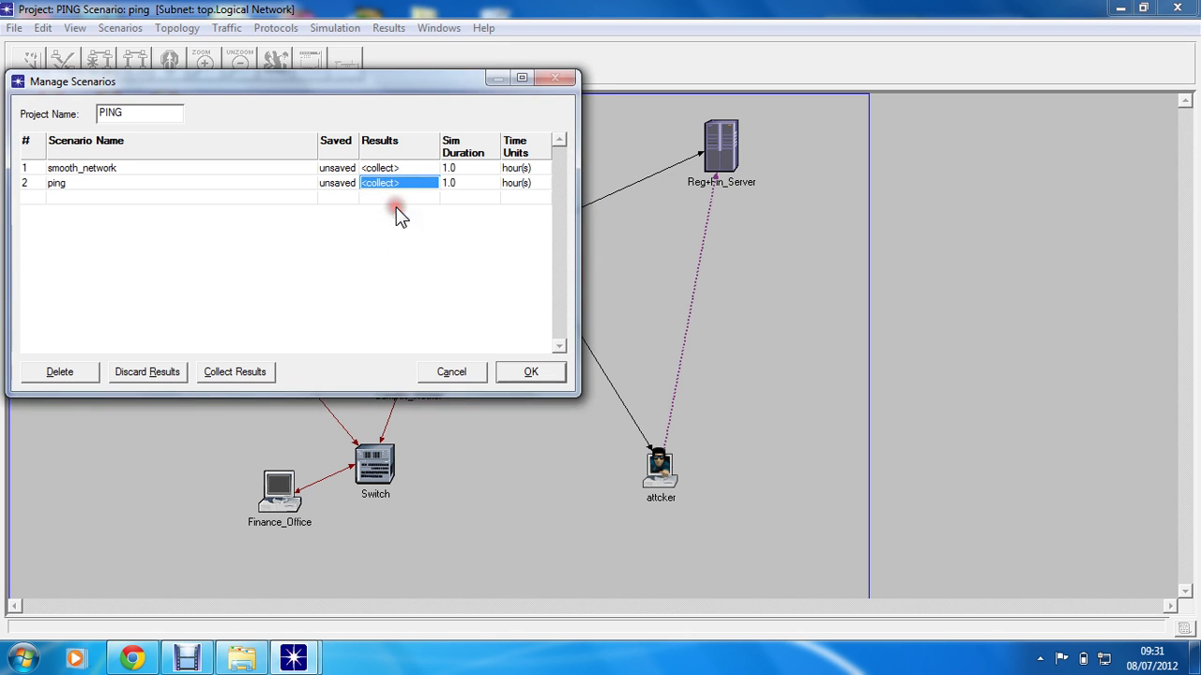
left_click(511, 373)
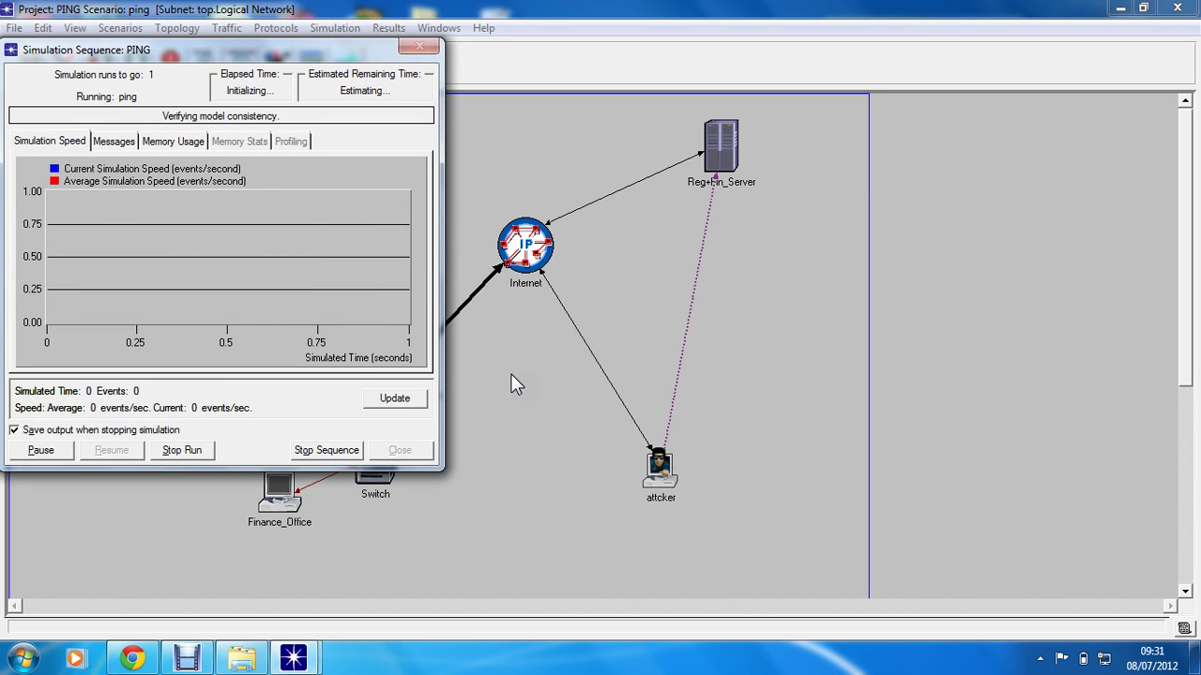
Let both scenario simulations finish the full hour, then close the progress window
left_click(350, 280)
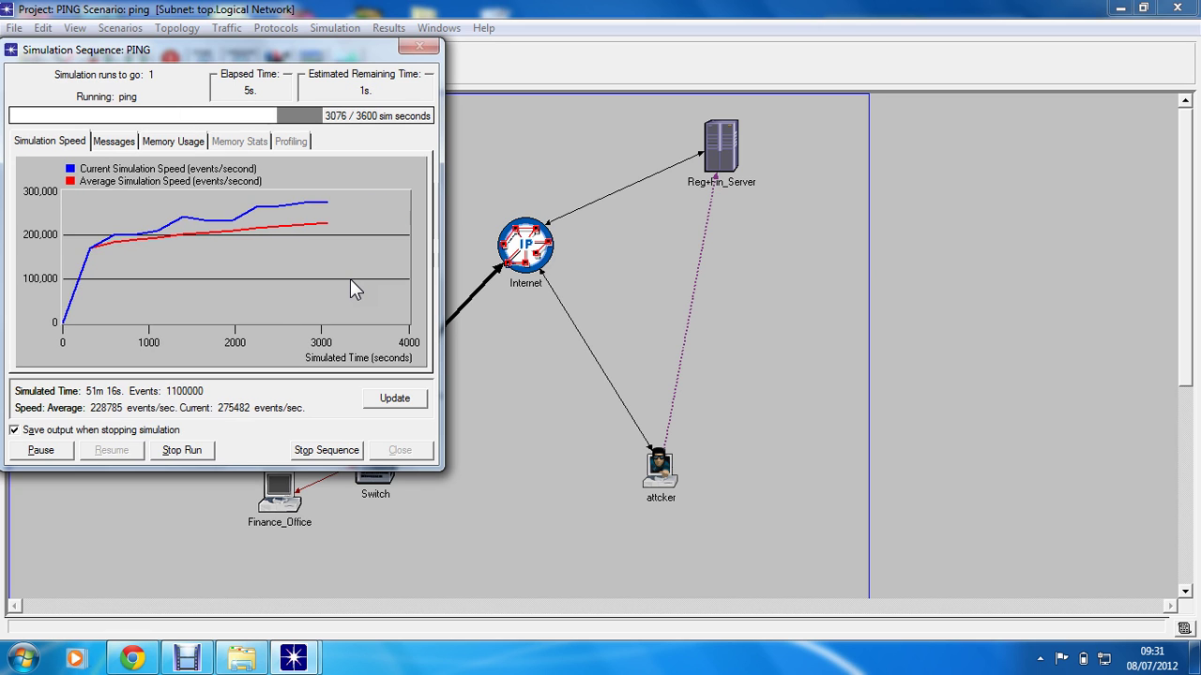
left_click(378, 450)
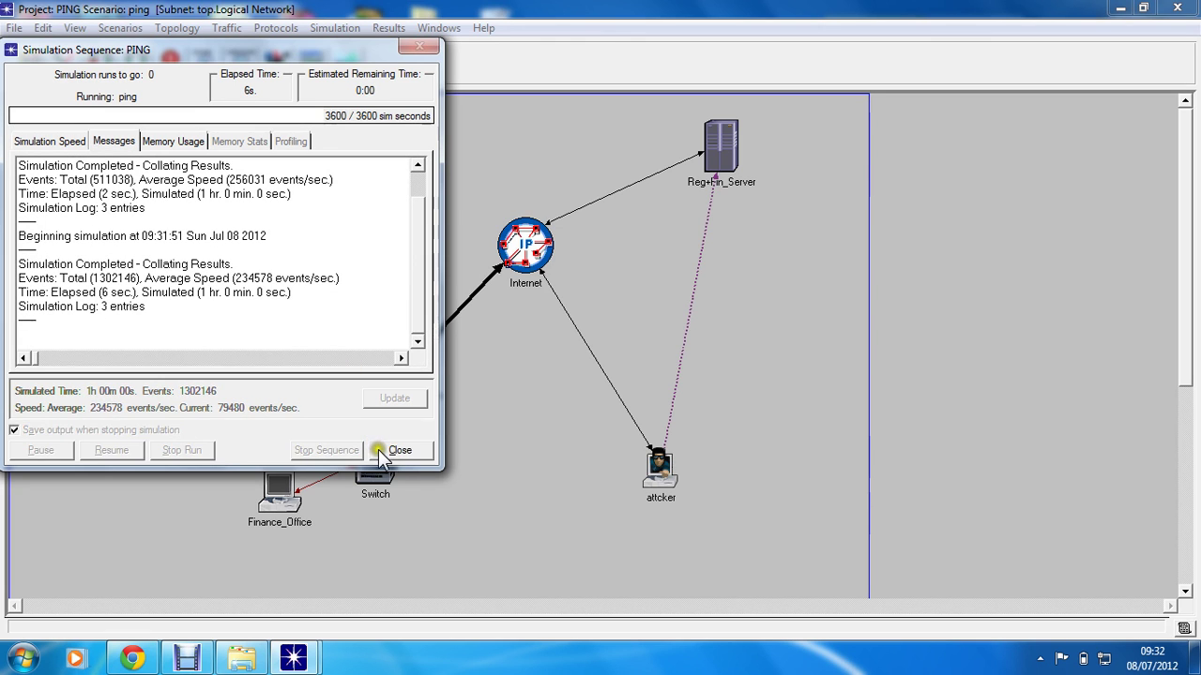
right_click(295, 172)
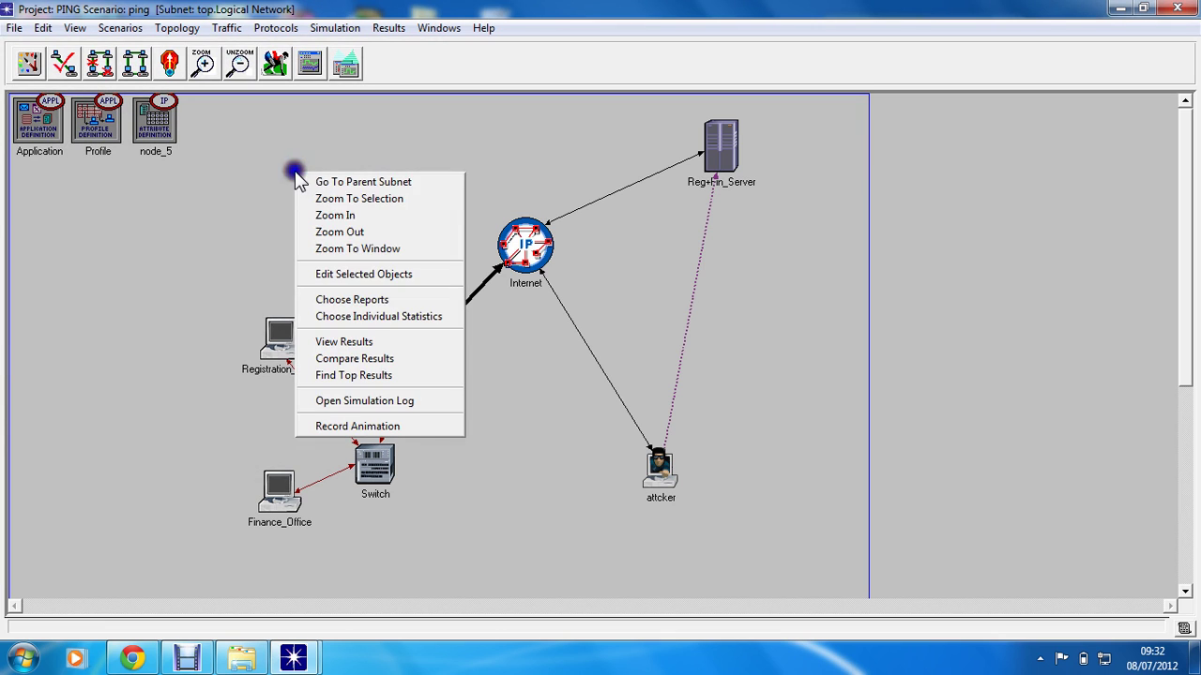
Show a time-averaged FTP Download Response Time graph comparing ping and smooth_network
left_click(363, 359)
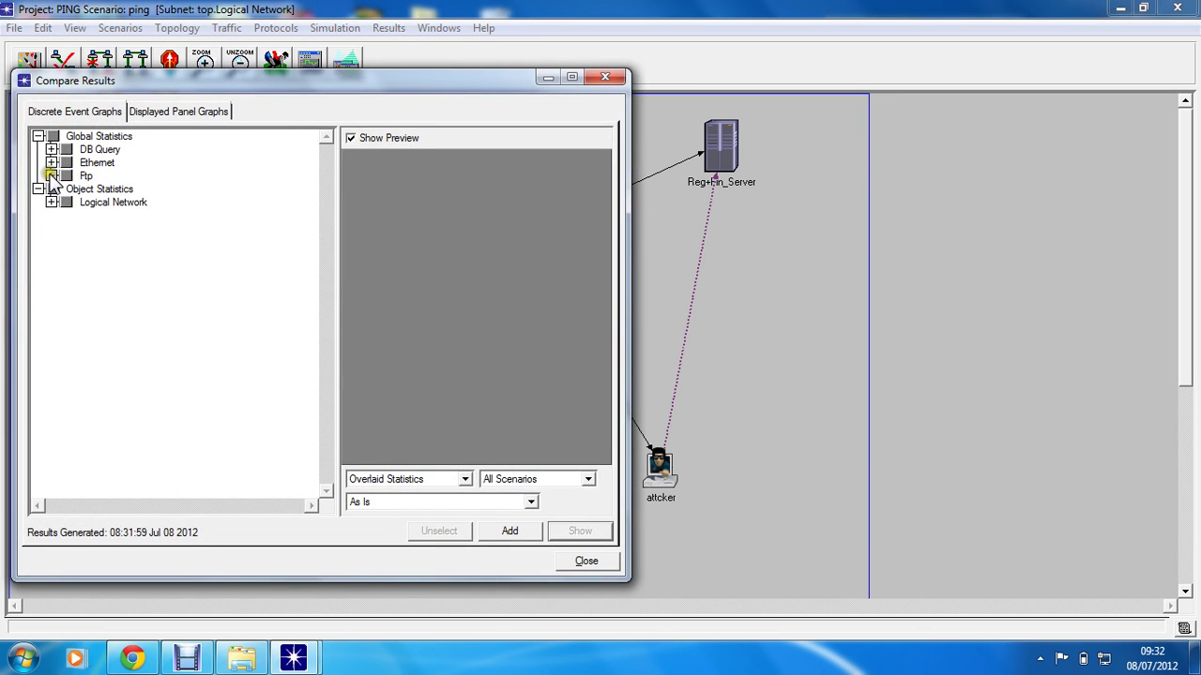
left_click(51, 176)
mouse_move(147, 82)
left_mouse_down()
mouse_move(290, 139)
mouse_move(569, 196)
mouse_move(166, 147)
mouse_move(178, 108)
left_mouse_up()
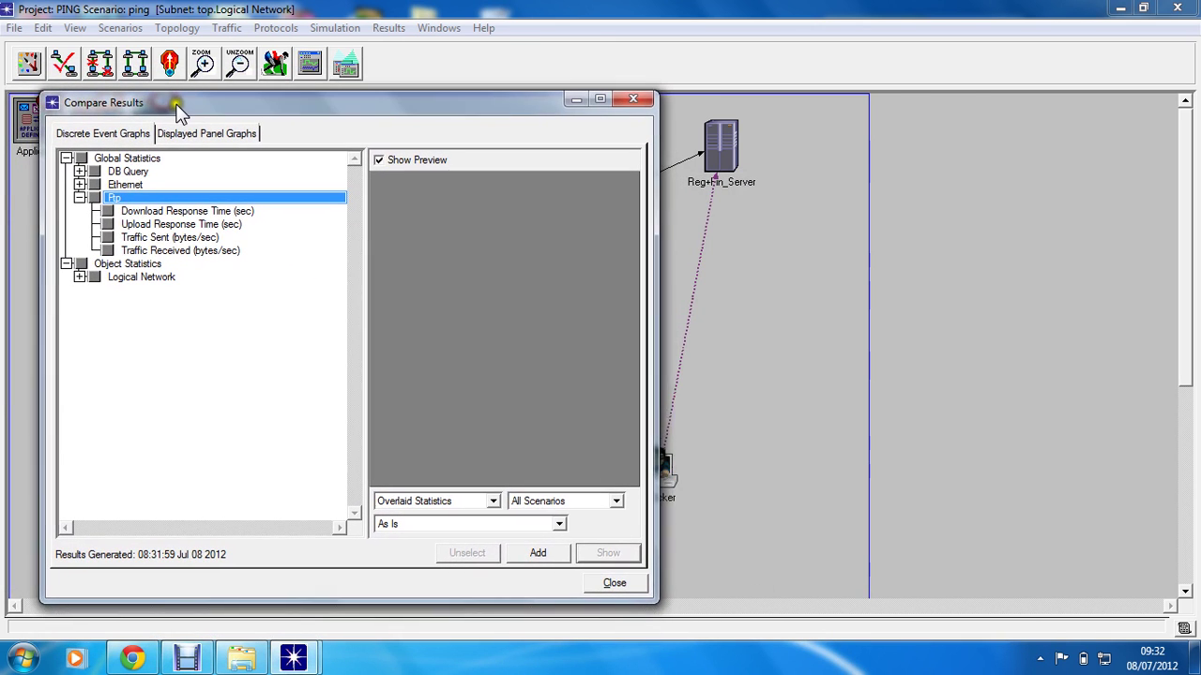
left_click(106, 211)
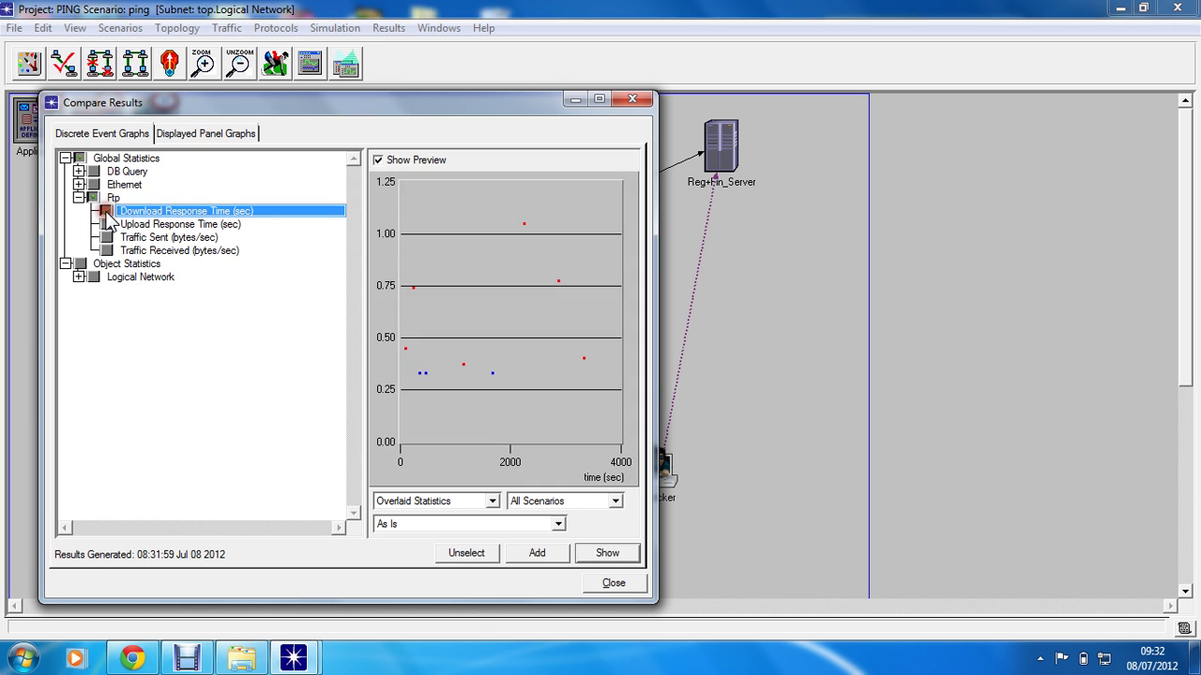
left_click(449, 501)
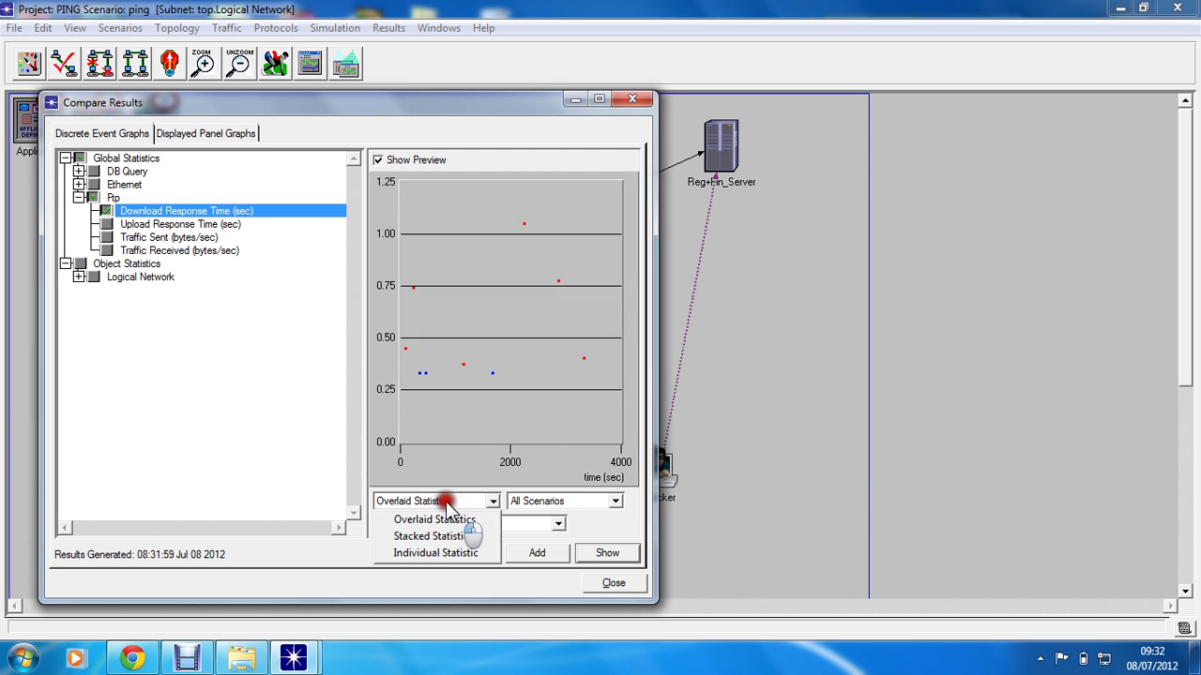
left_click(446, 501)
left_click(450, 523)
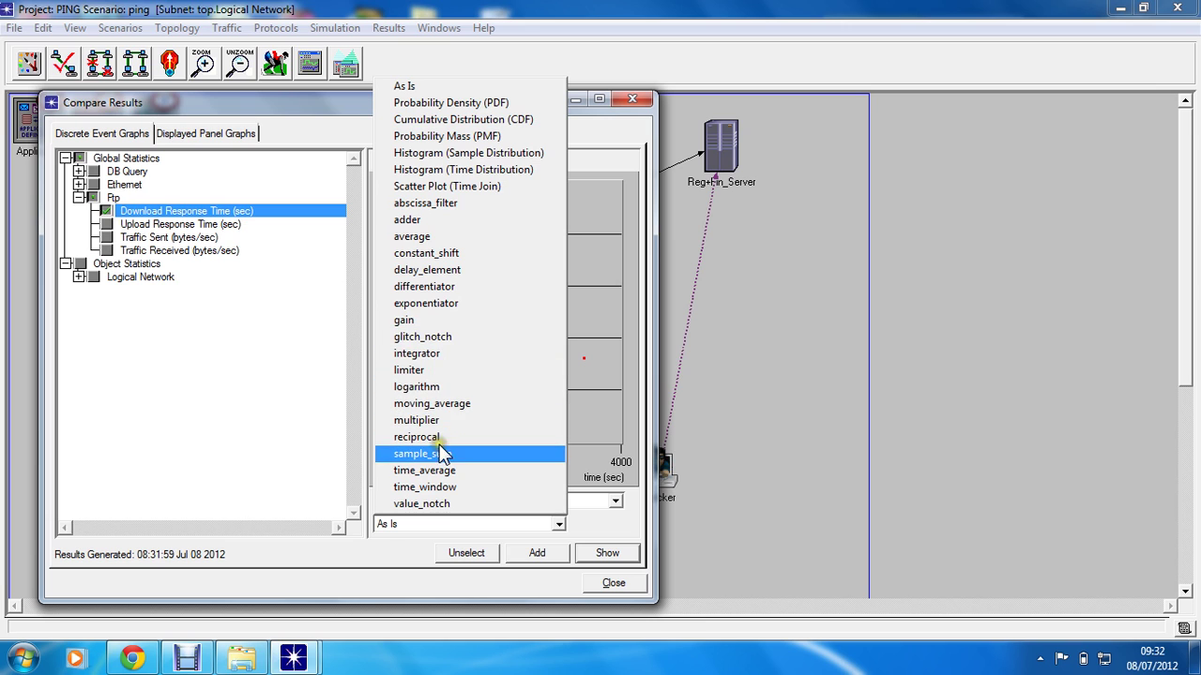
left_click(447, 470)
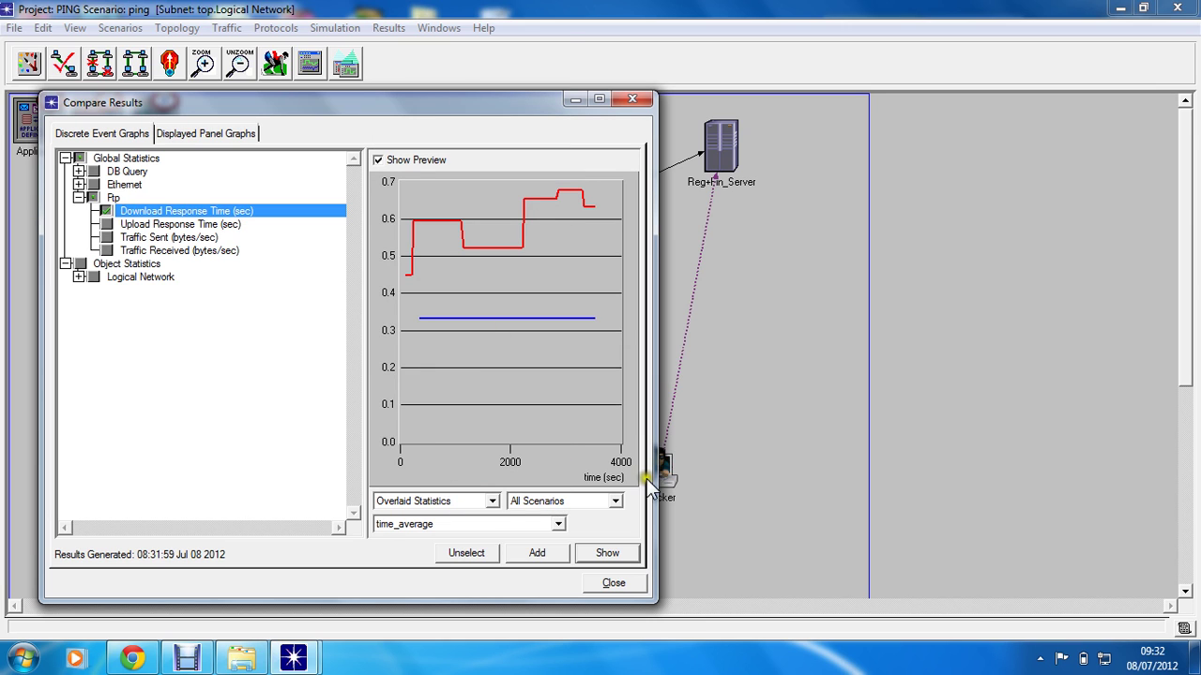
left_click(608, 559)
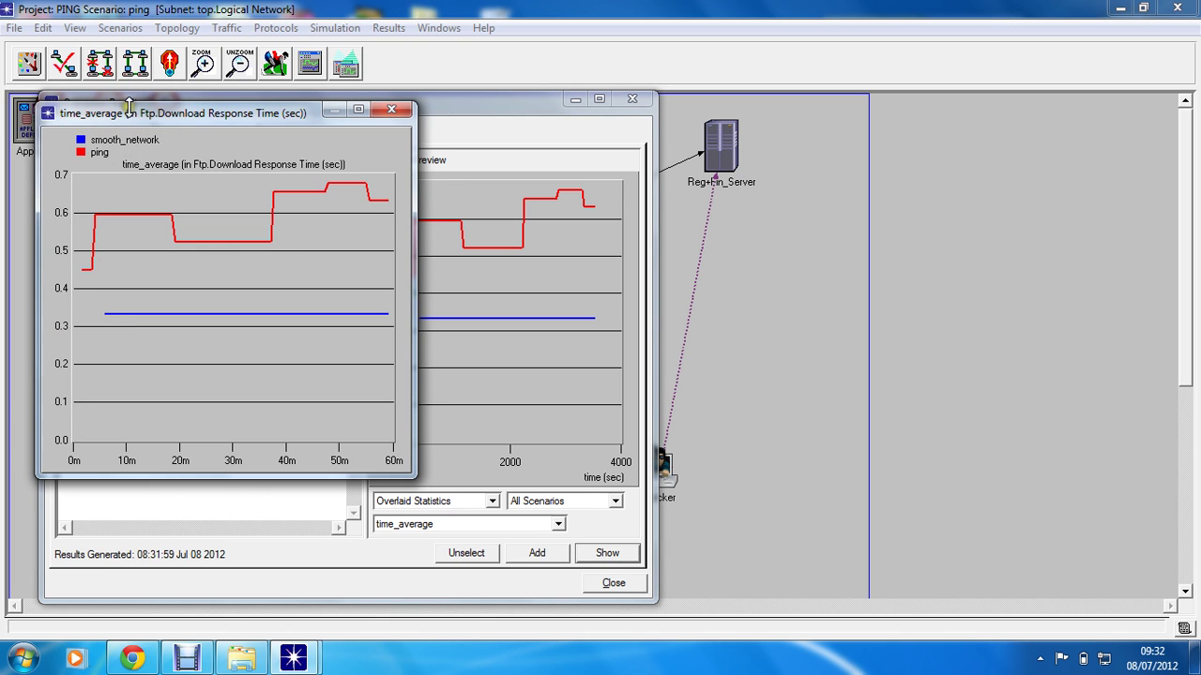
Display the download response time comparison, read a ping curve value, then hide the graph
mouse_move(130, 114)
left_mouse_down()
mouse_move(271, 116)
mouse_move(426, 89)
left_mouse_up()
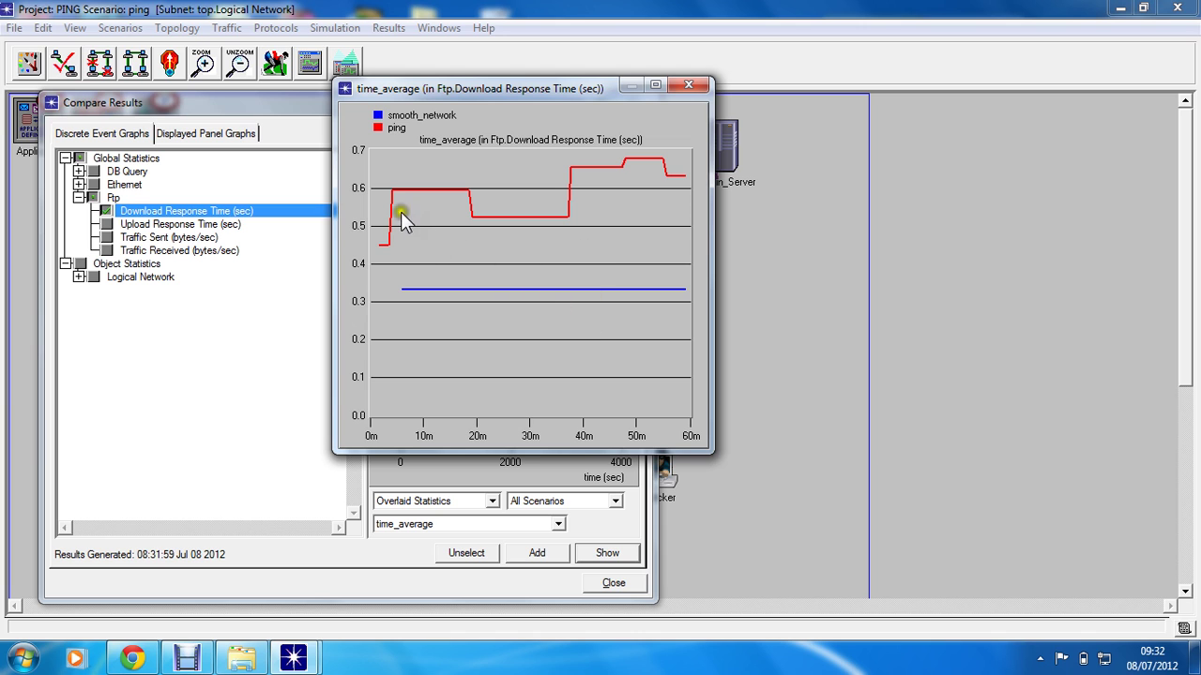
left_click(441, 265)
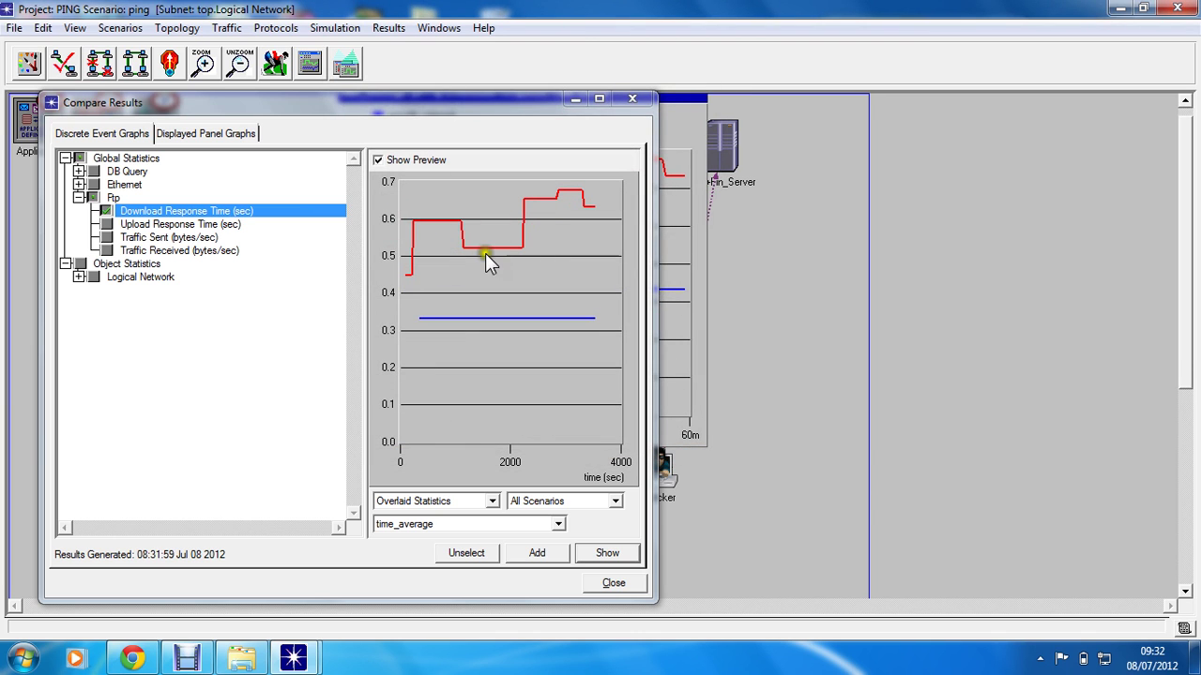
left_click(607, 552)
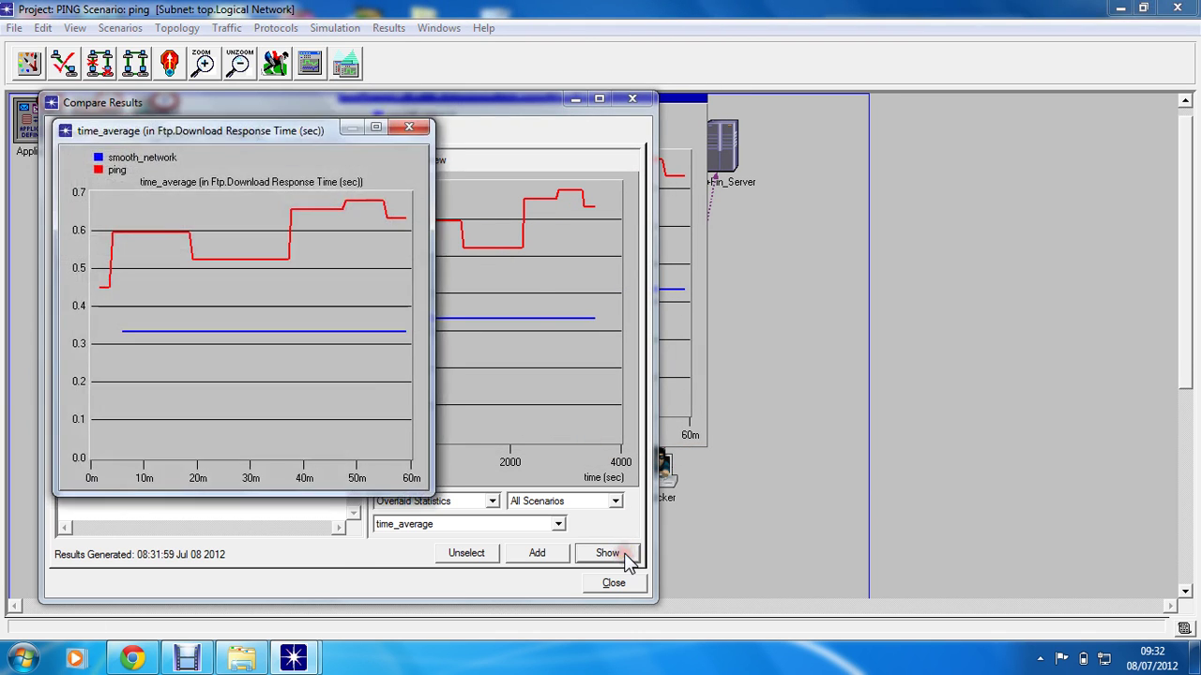
left_click(354, 243)
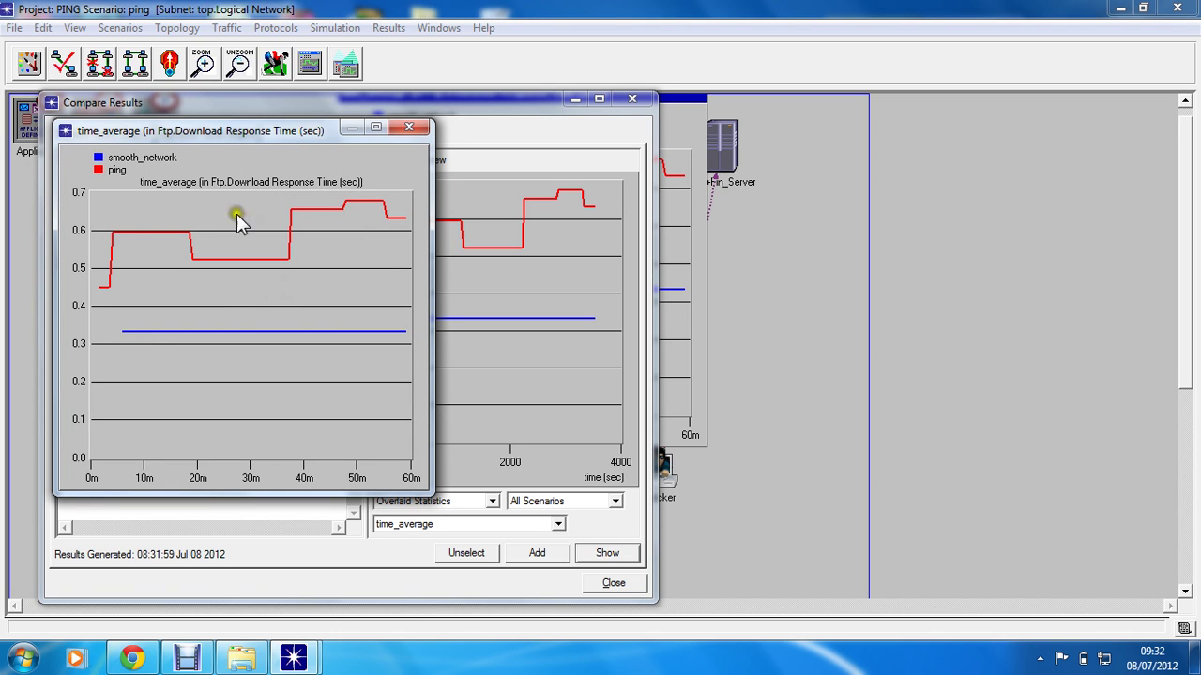
left_click_drag(184, 131, 886, 33)
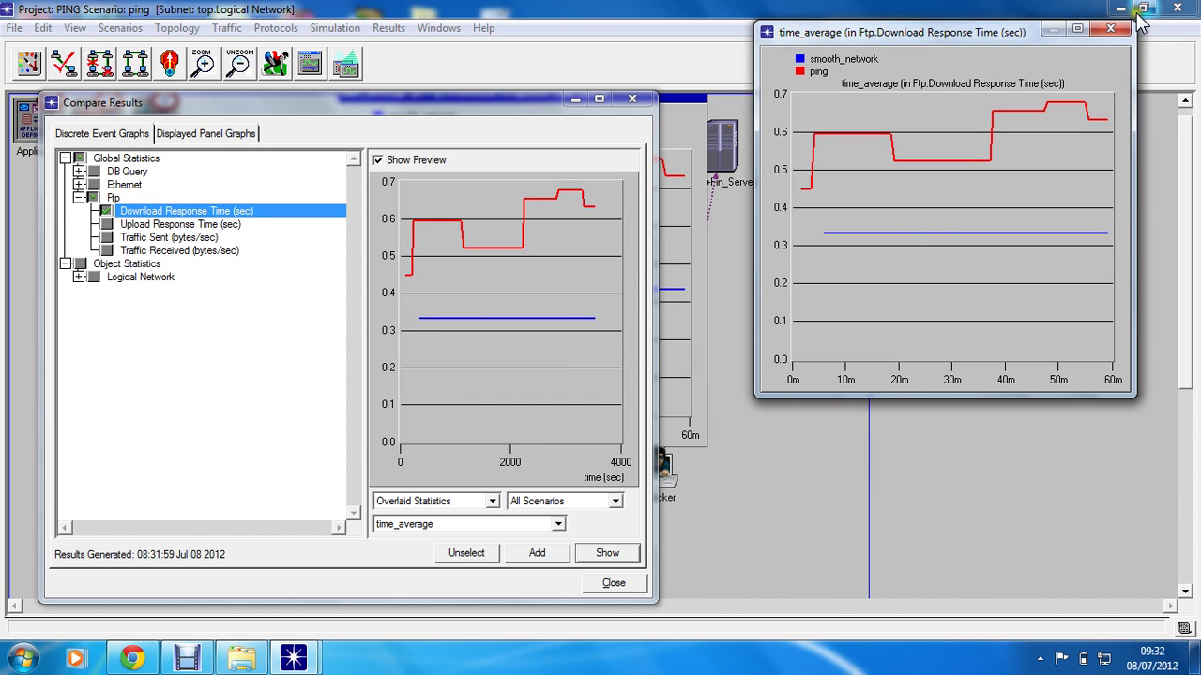
left_click(1110, 29)
left_click(1006, 248)
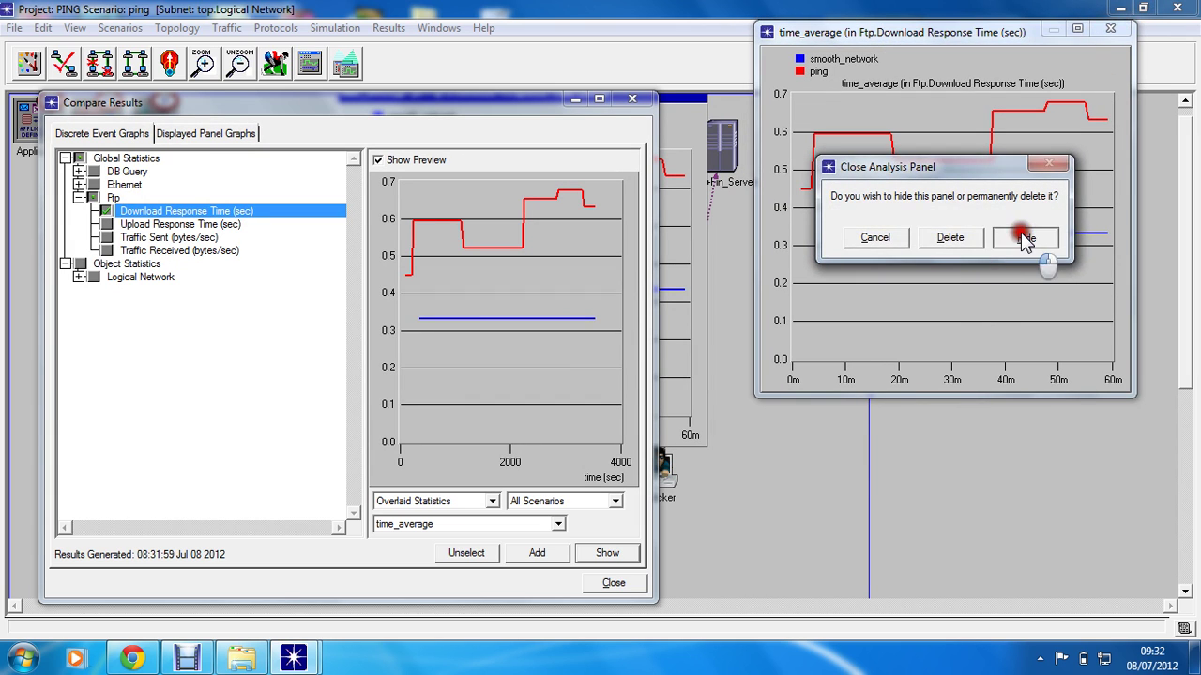
Compare FTP Upload Response Time for ping vs smooth_network, then hide that graph
left_click(106, 225)
left_click(340, 362)
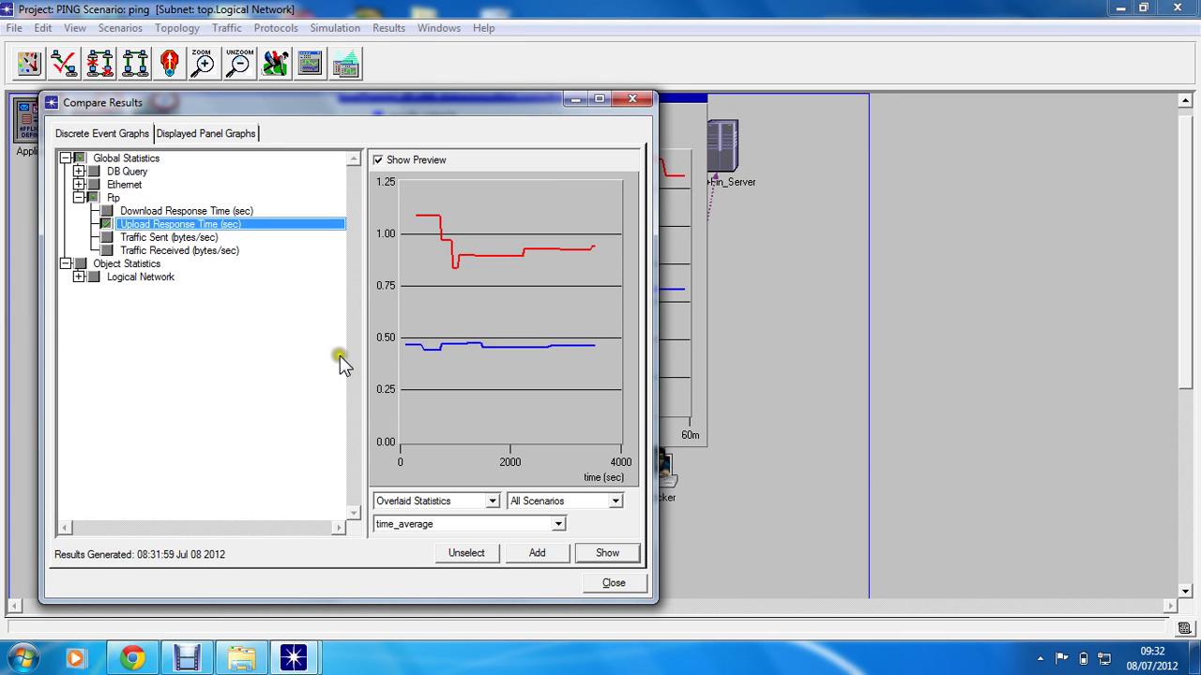
left_click(605, 554)
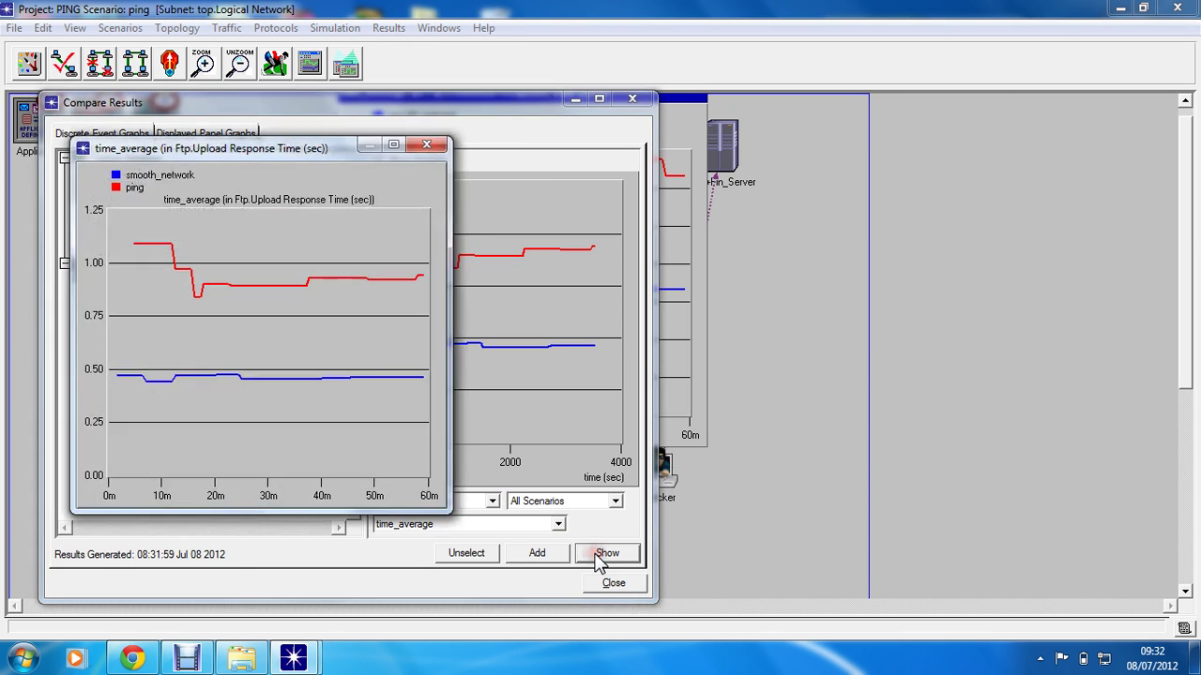
left_click(426, 147)
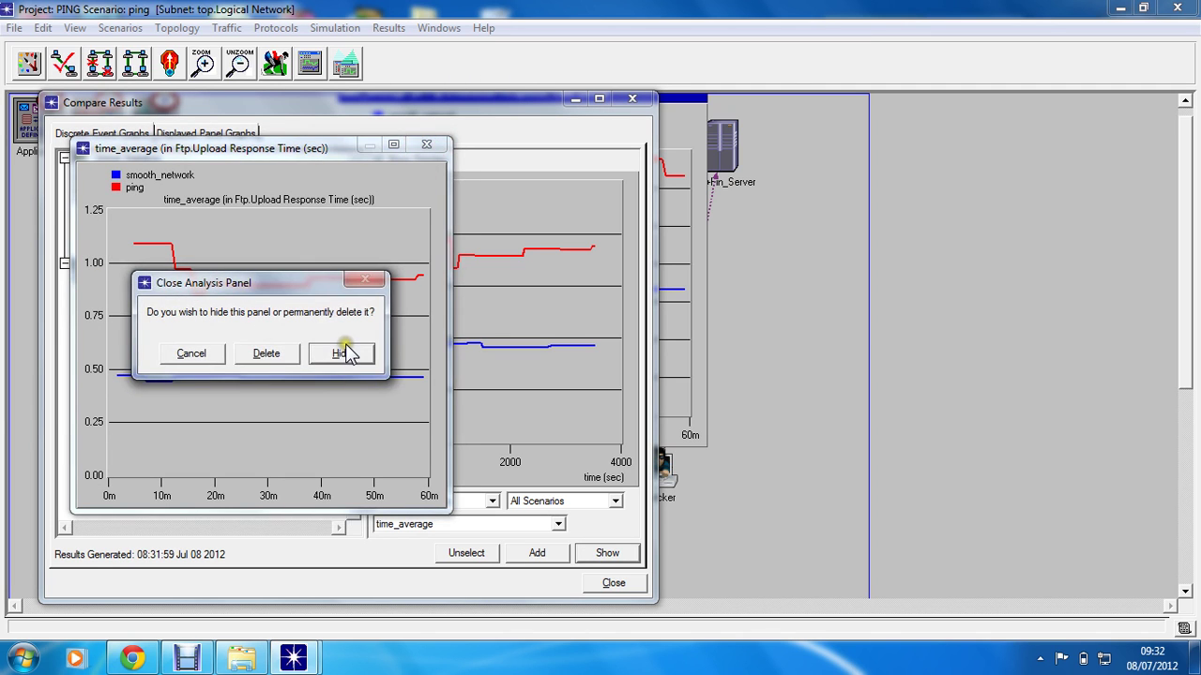
left_click(346, 353)
Close the results comparison and open the ping scenario's simulation log
left_click(643, 101)
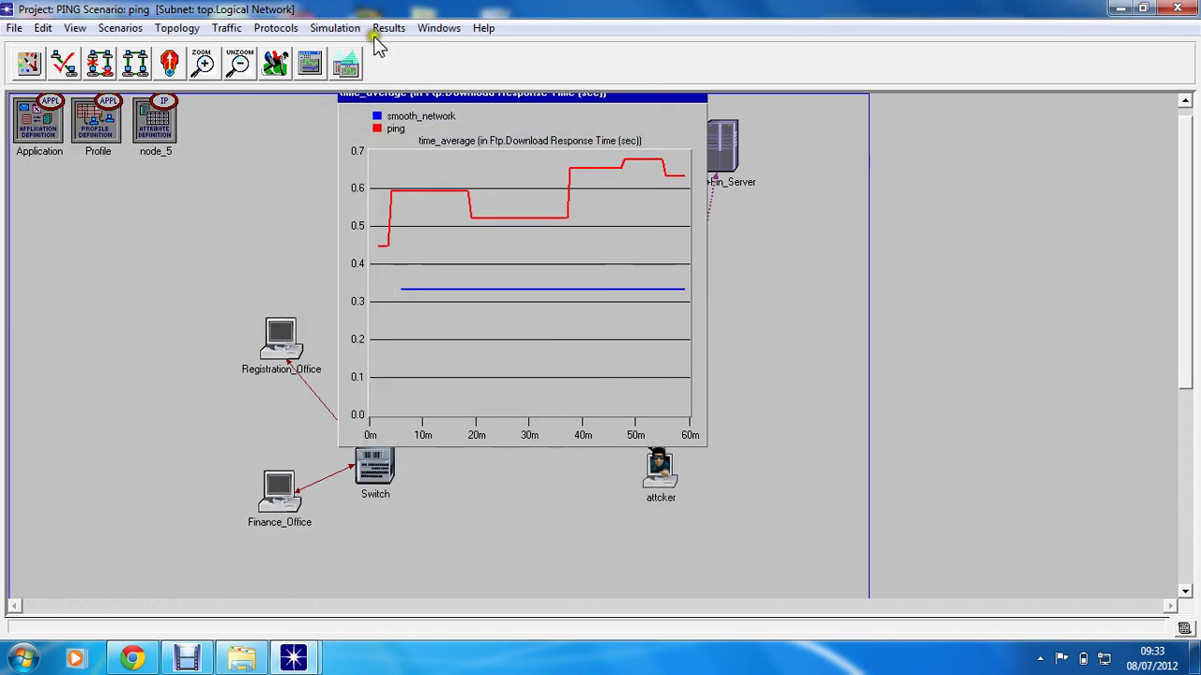
left_click(335, 28)
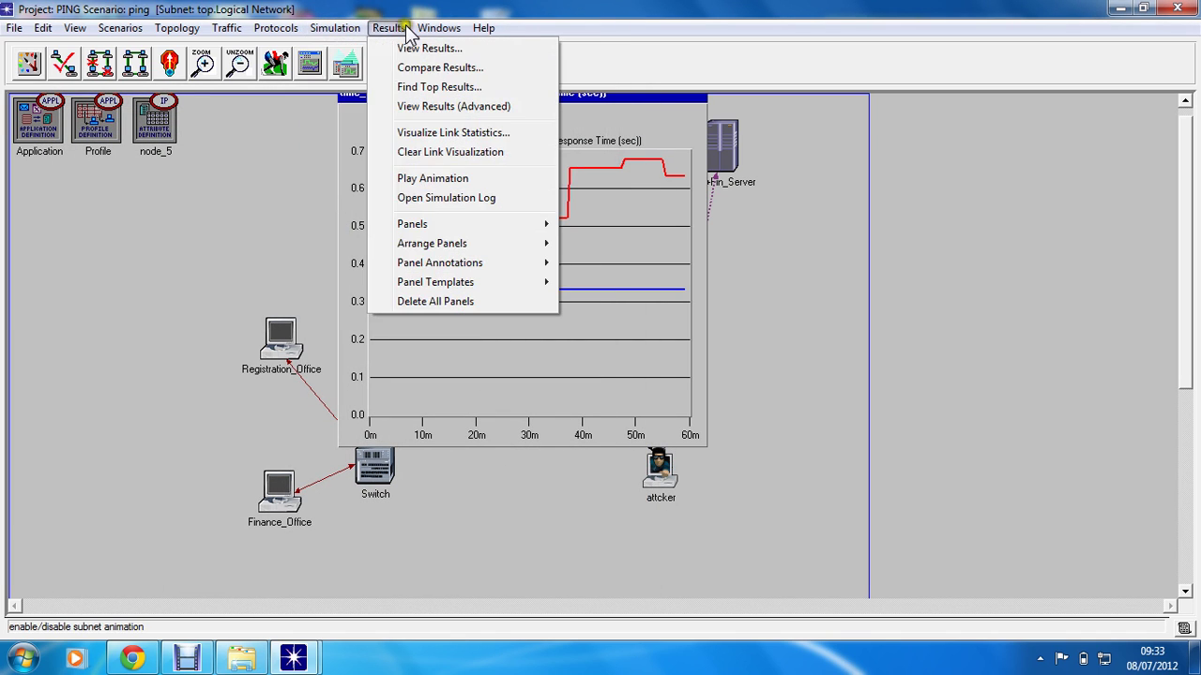
left_click(415, 201)
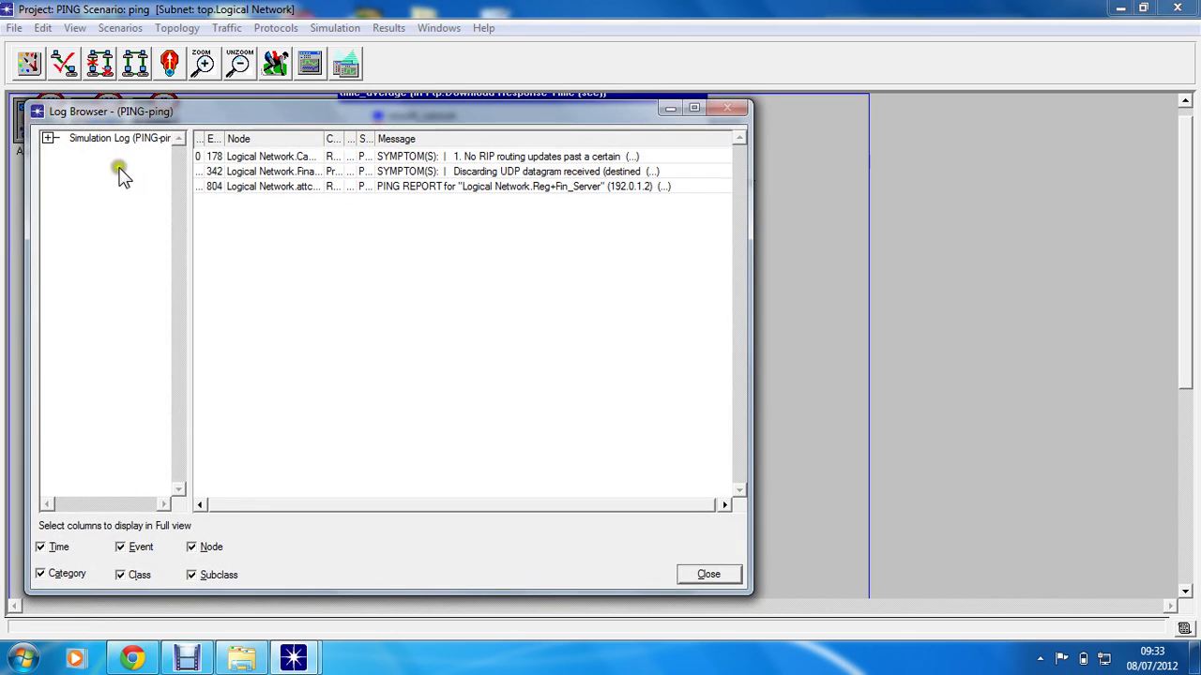
Filter the log to ICMP Performance messages and open the attacker's PING REPORT entry
left_click(47, 139)
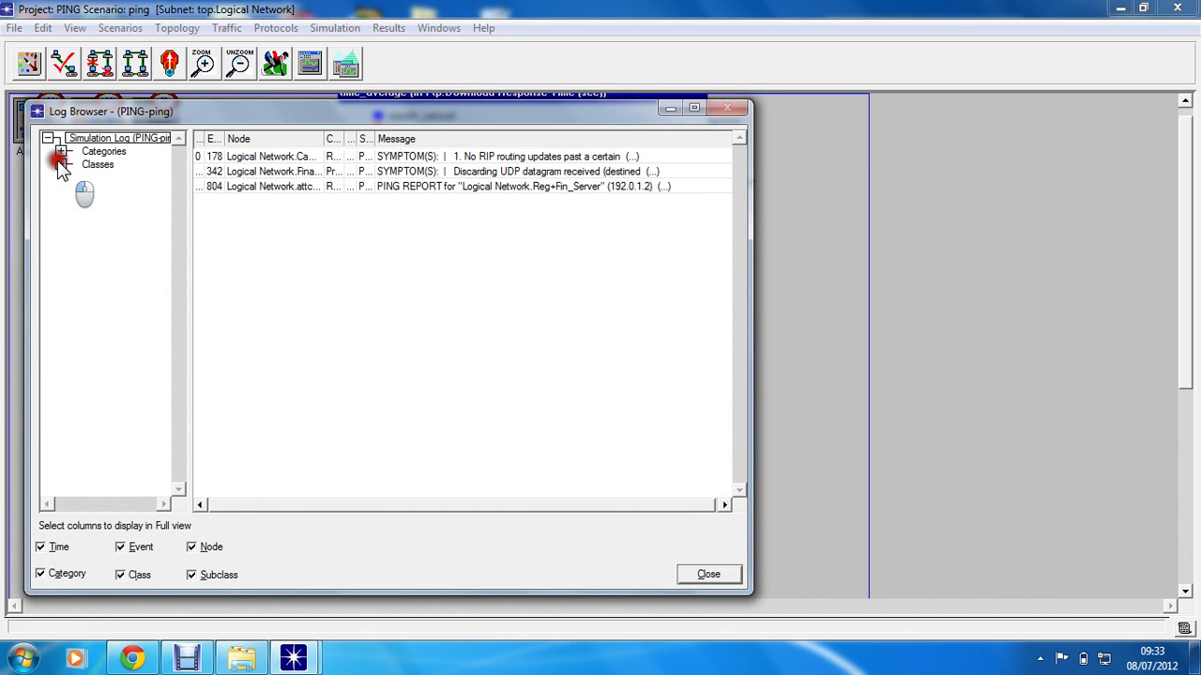
left_click(60, 164)
left_click(74, 204)
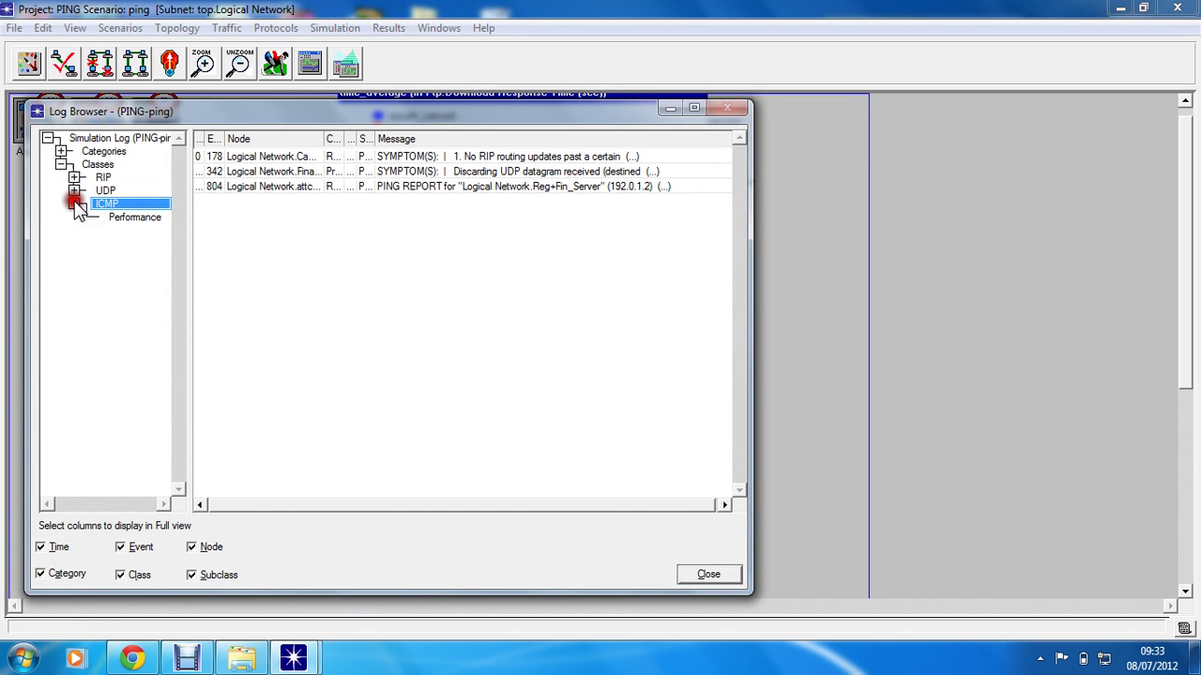
left_click(130, 218)
left_click(304, 164)
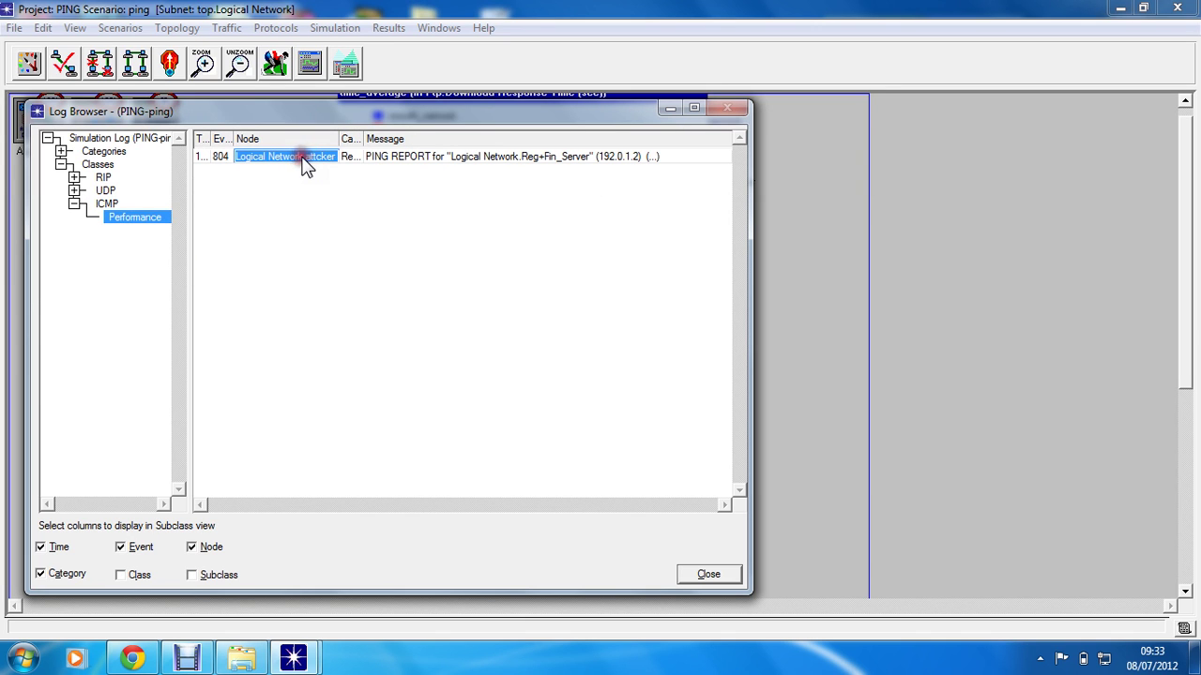
double_click(377, 155)
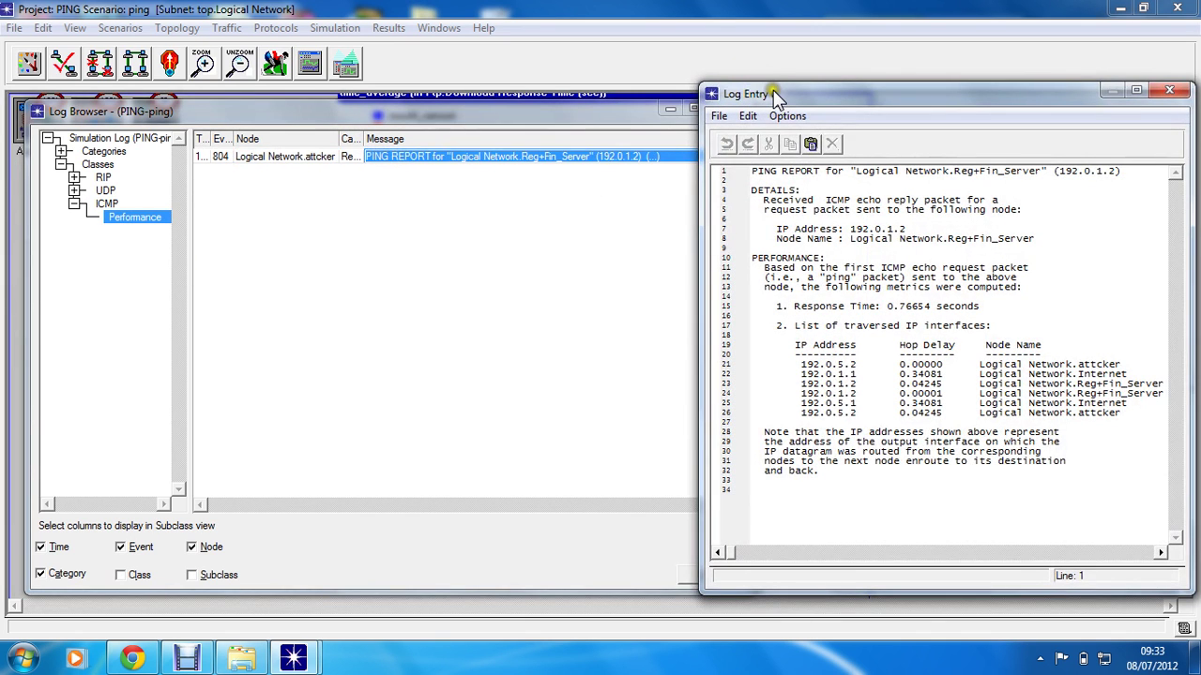
Maximize the PING REPORT and highlight the traversed IP interface rows 21–26
double_click(773, 91)
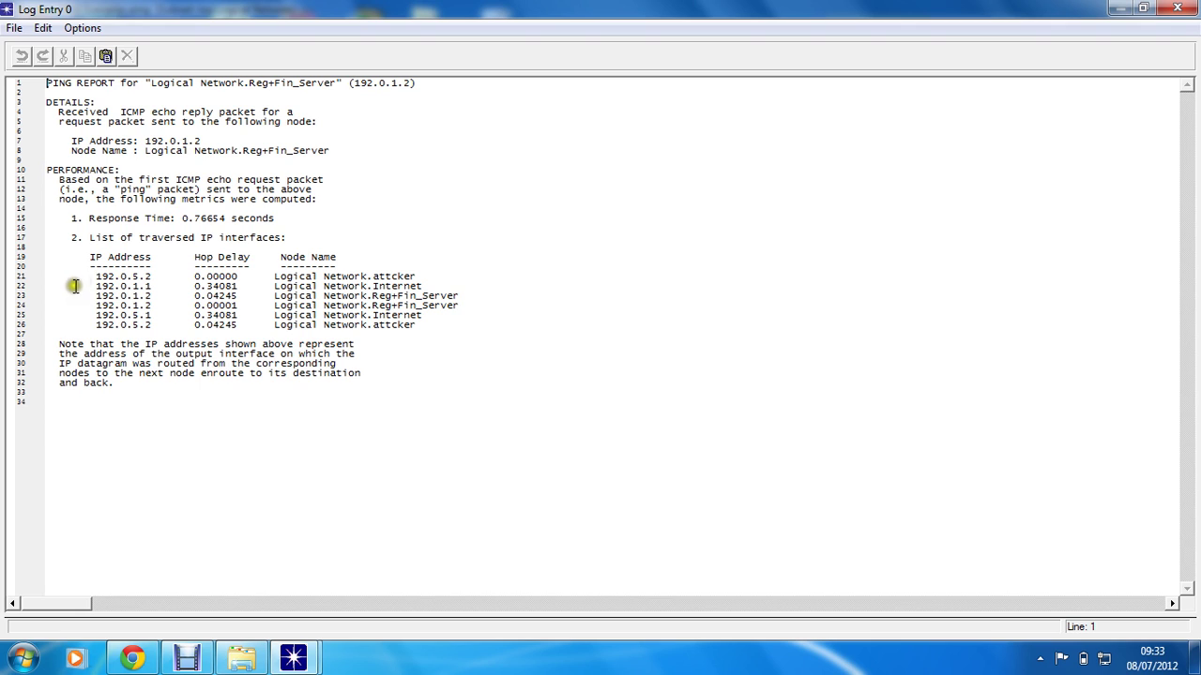
left_click_drag(84, 280, 431, 331)
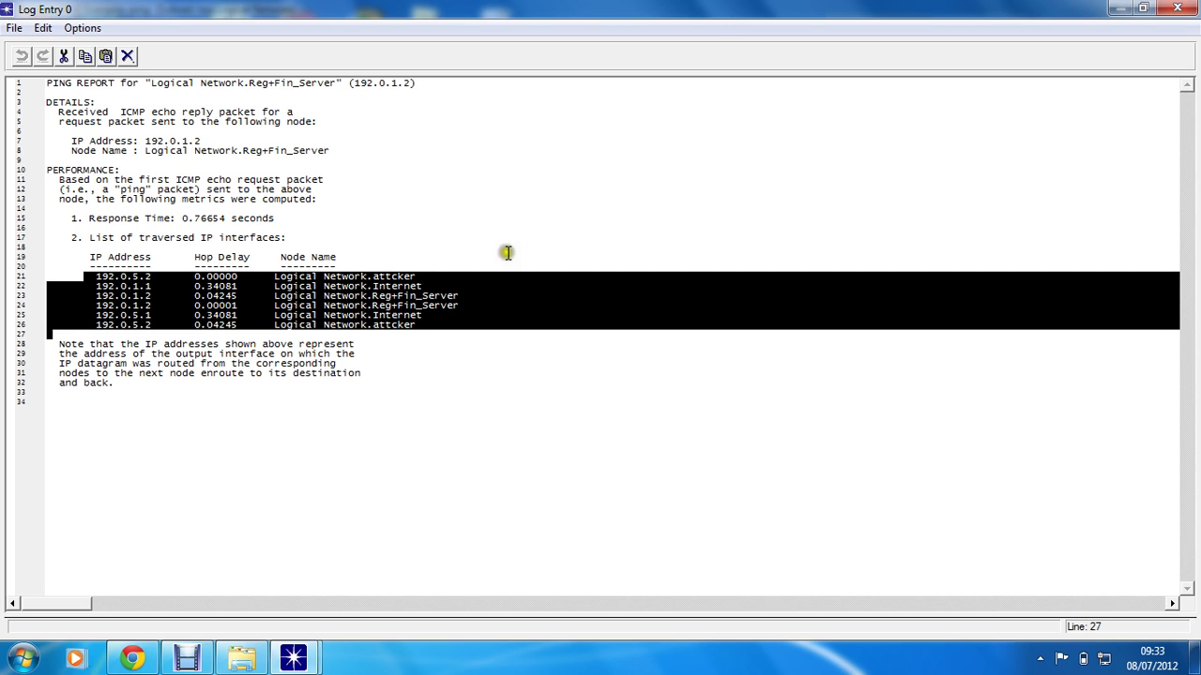
Close the PING REPORT and simulation log, returning to the ping network diagram
left_click(1190, 8)
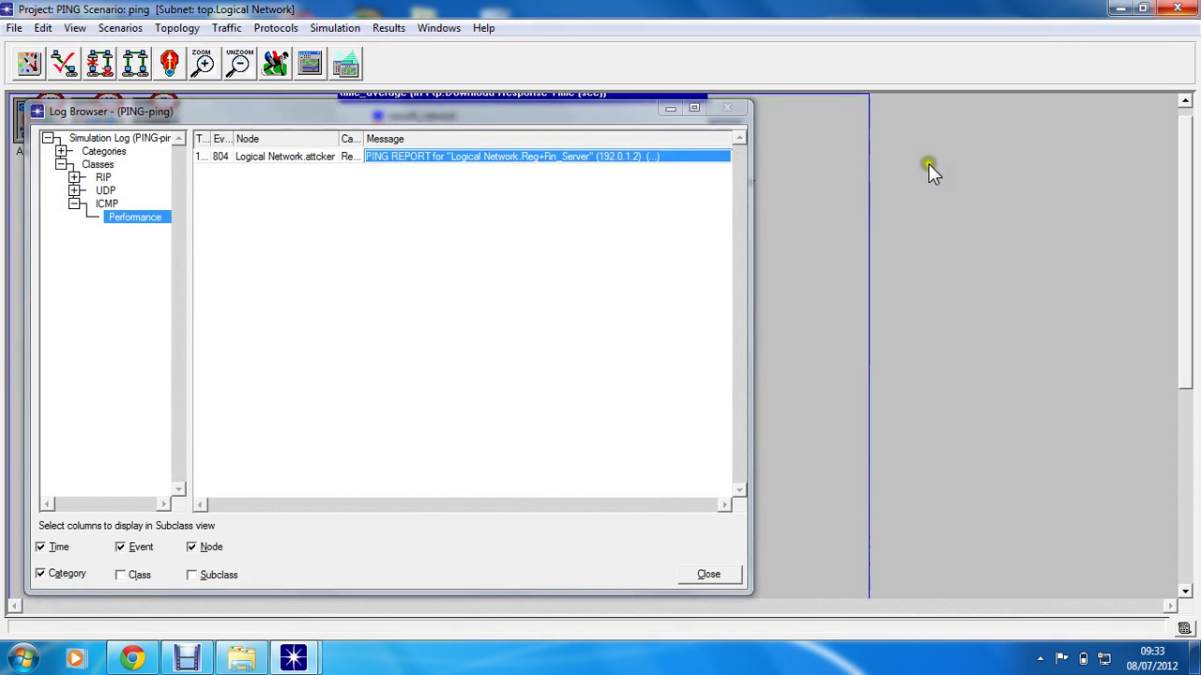
left_click(709, 575)
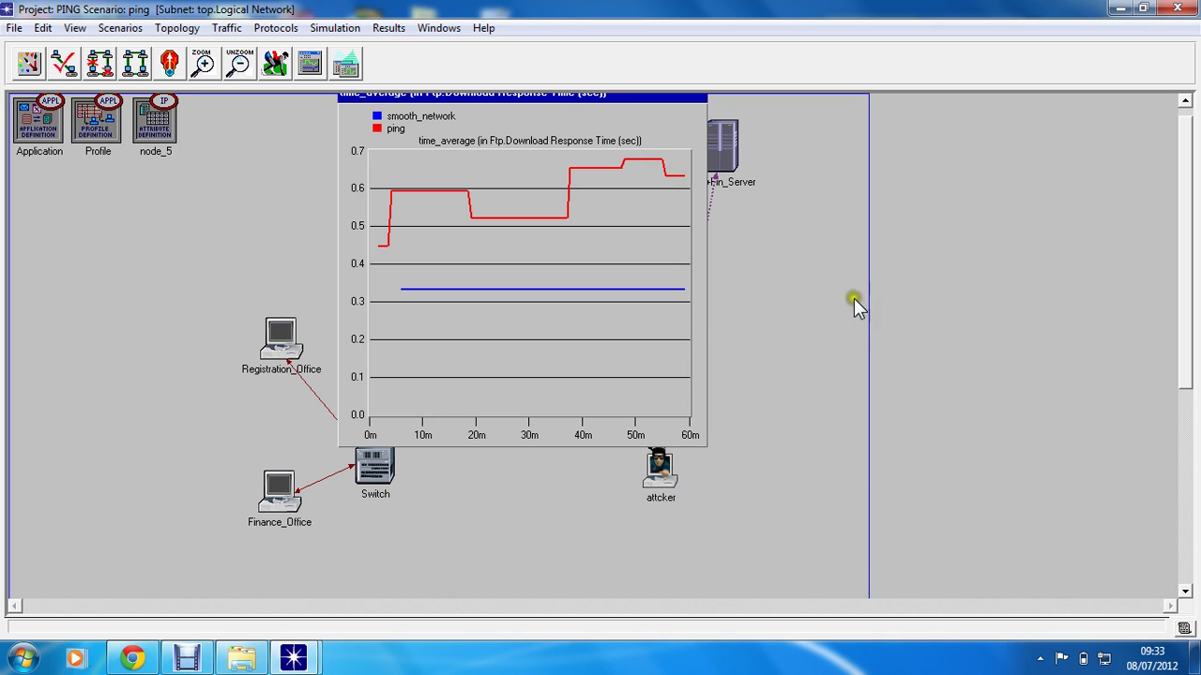
left_click(837, 303)
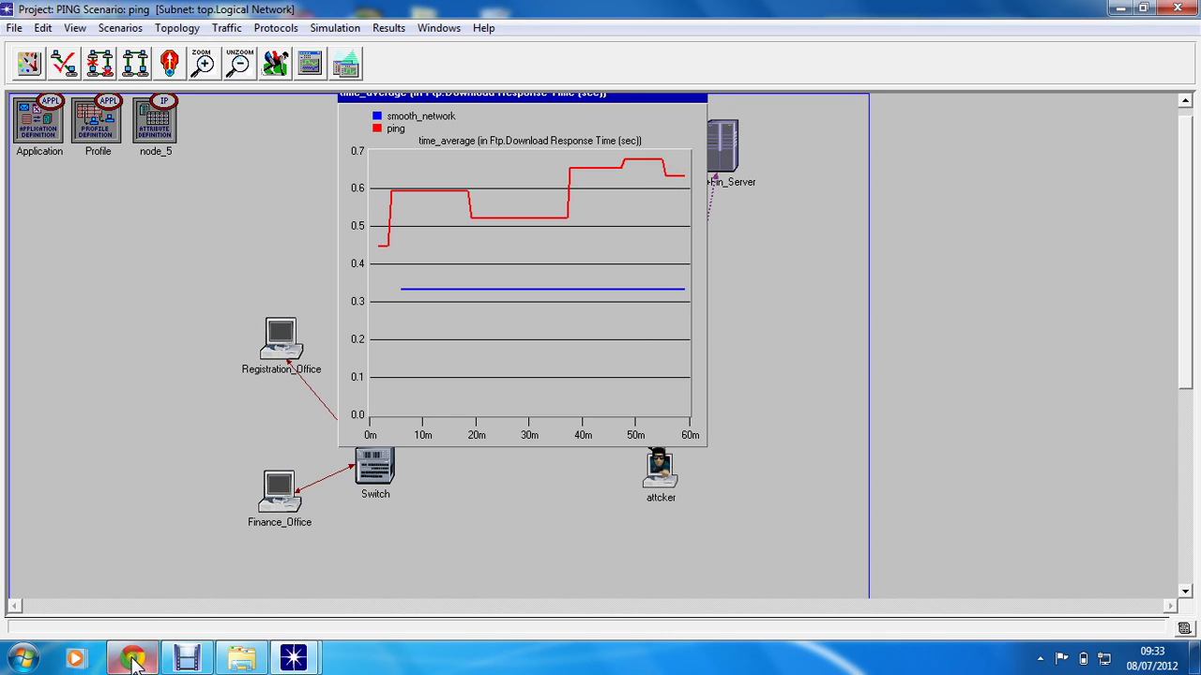
mouse_move(186, 658)
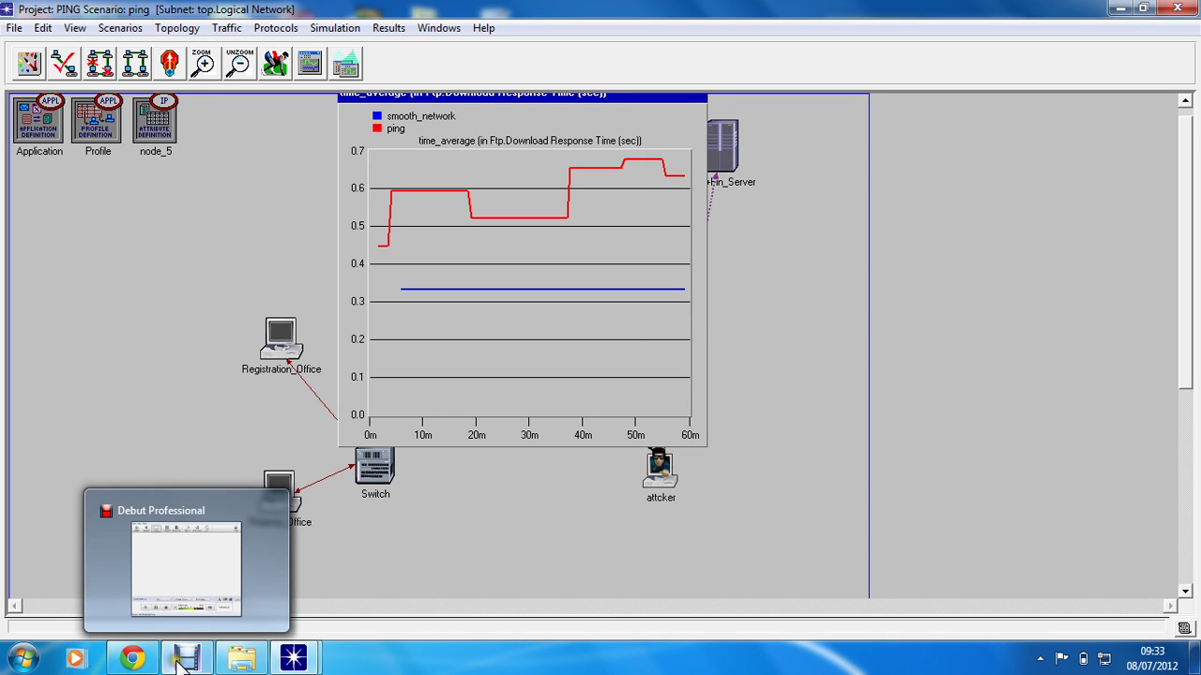
left_click(380, 588)
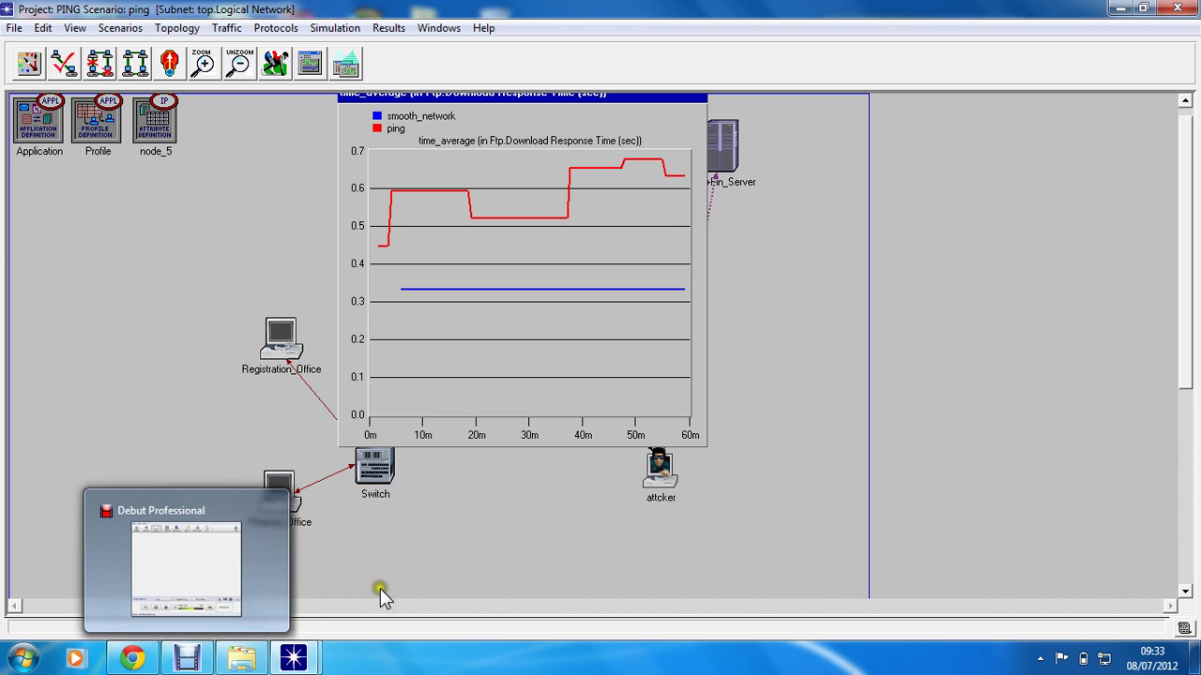